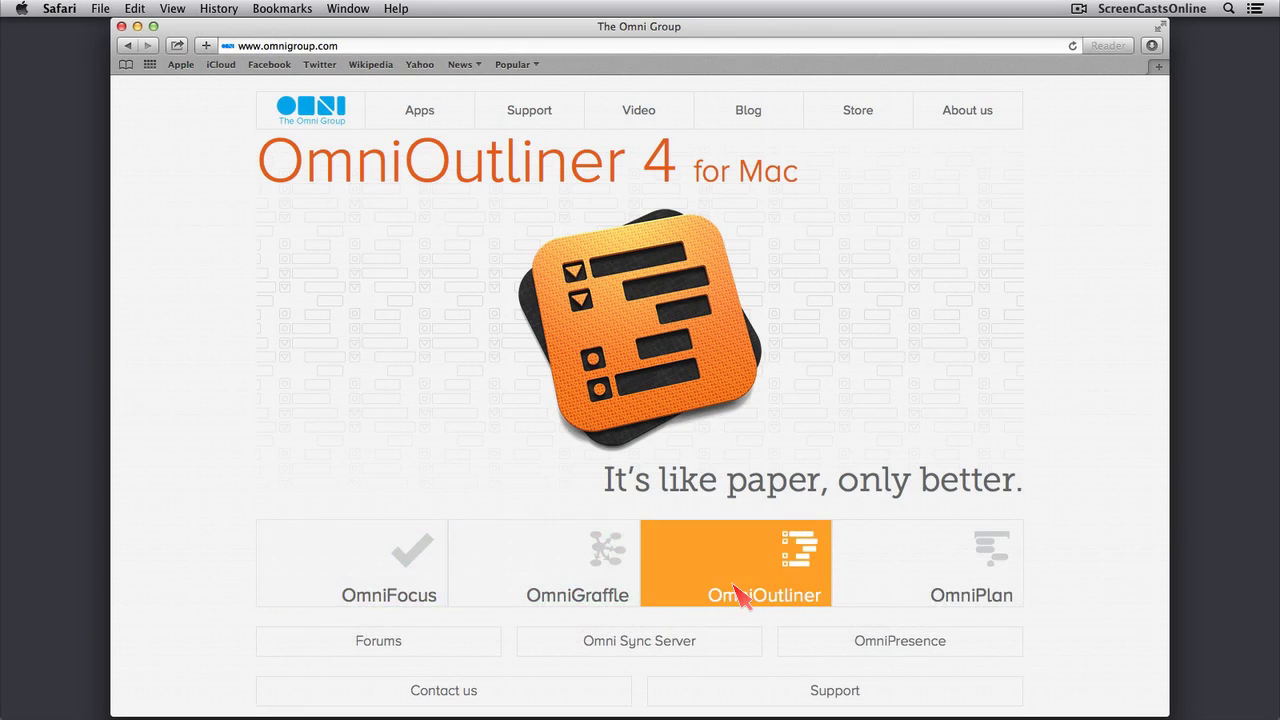
# Step: Open the OmniOutliner product page in Safari and download the 4.0.2 Mac disk image
pyautogui.click(735, 593)
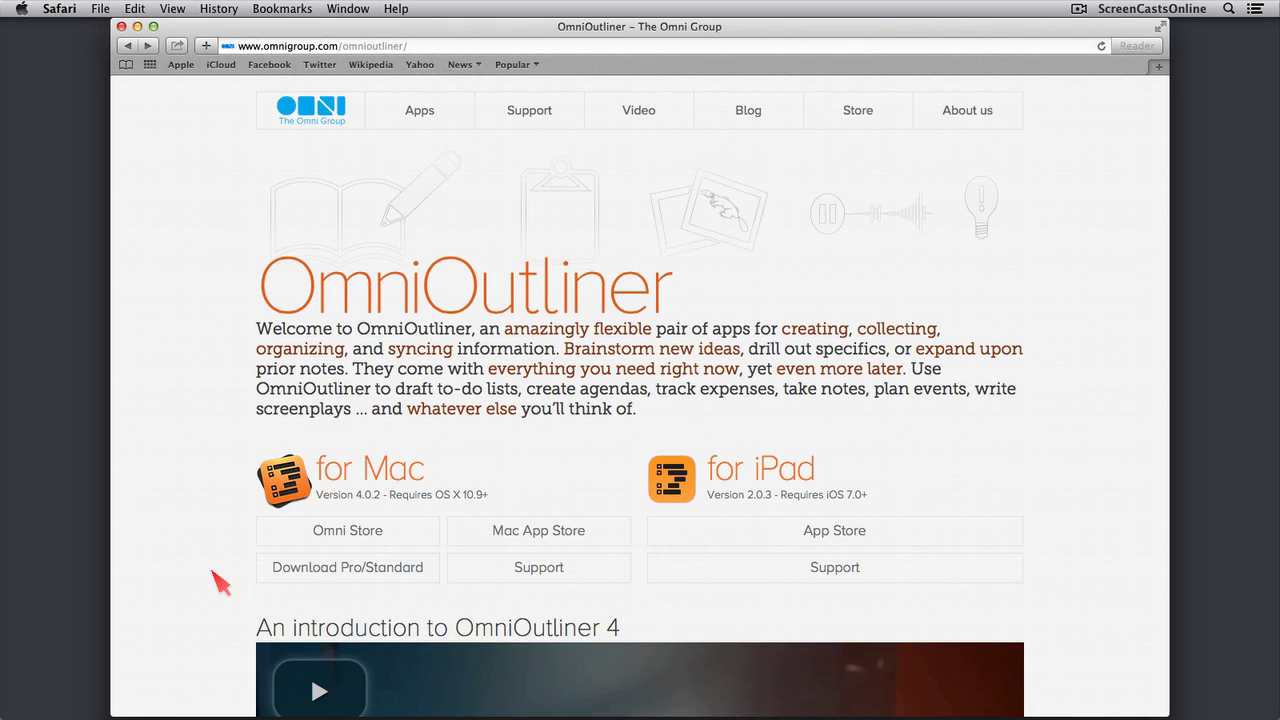
pyautogui.click(320, 567)
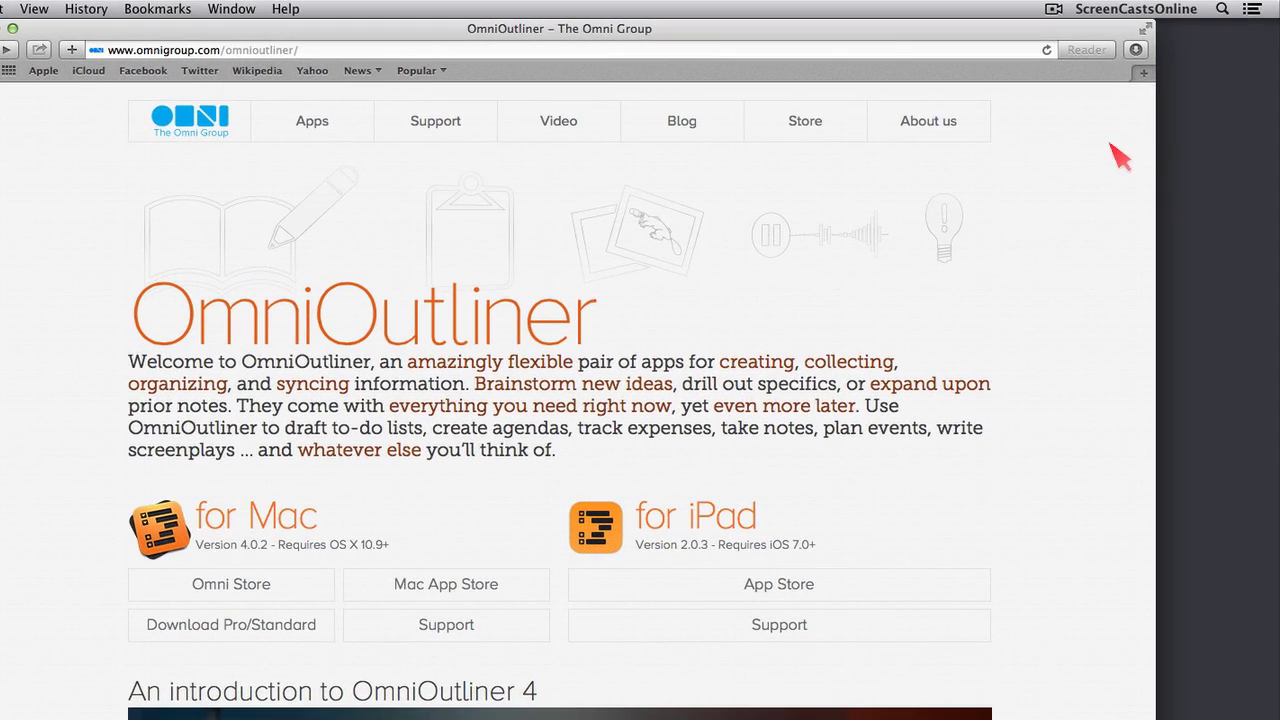
# Step: Open OmniOutliner-4.0.2.dmg from Downloads, accept the licence, and copy OmniOutliner into Applications
pyautogui.click(1141, 55)
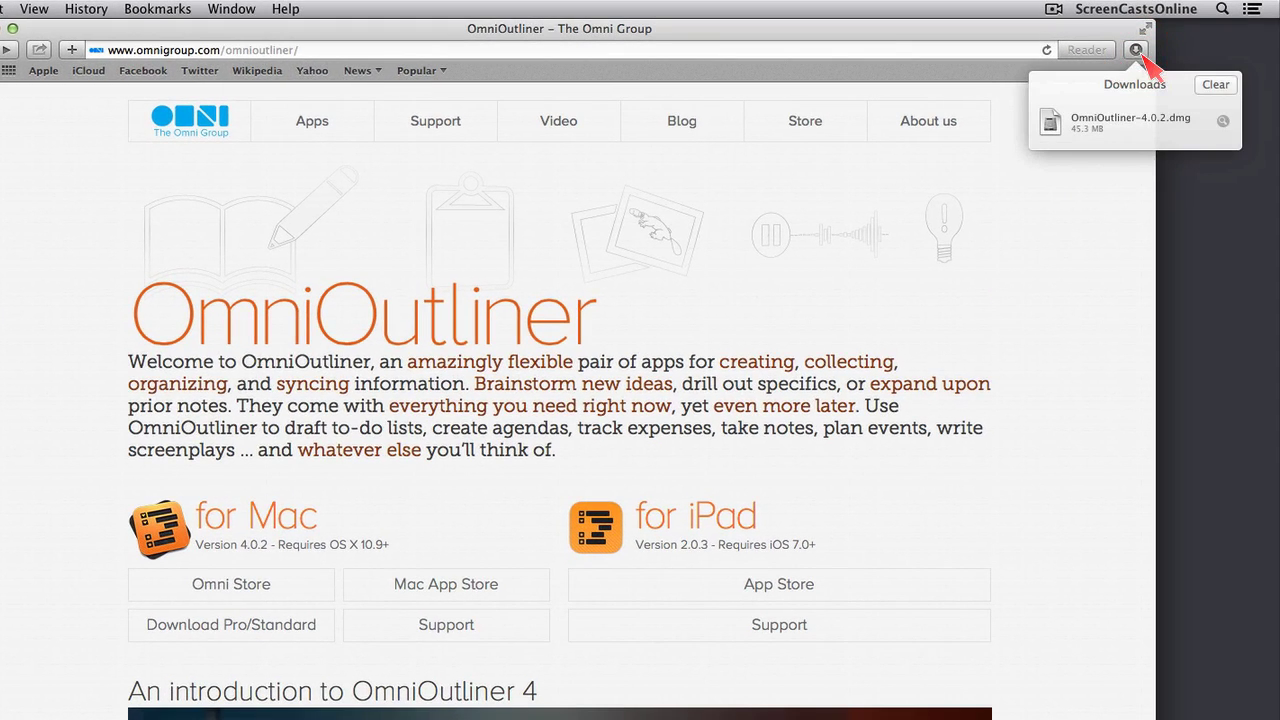
pyautogui.doubleClick(1061, 143)
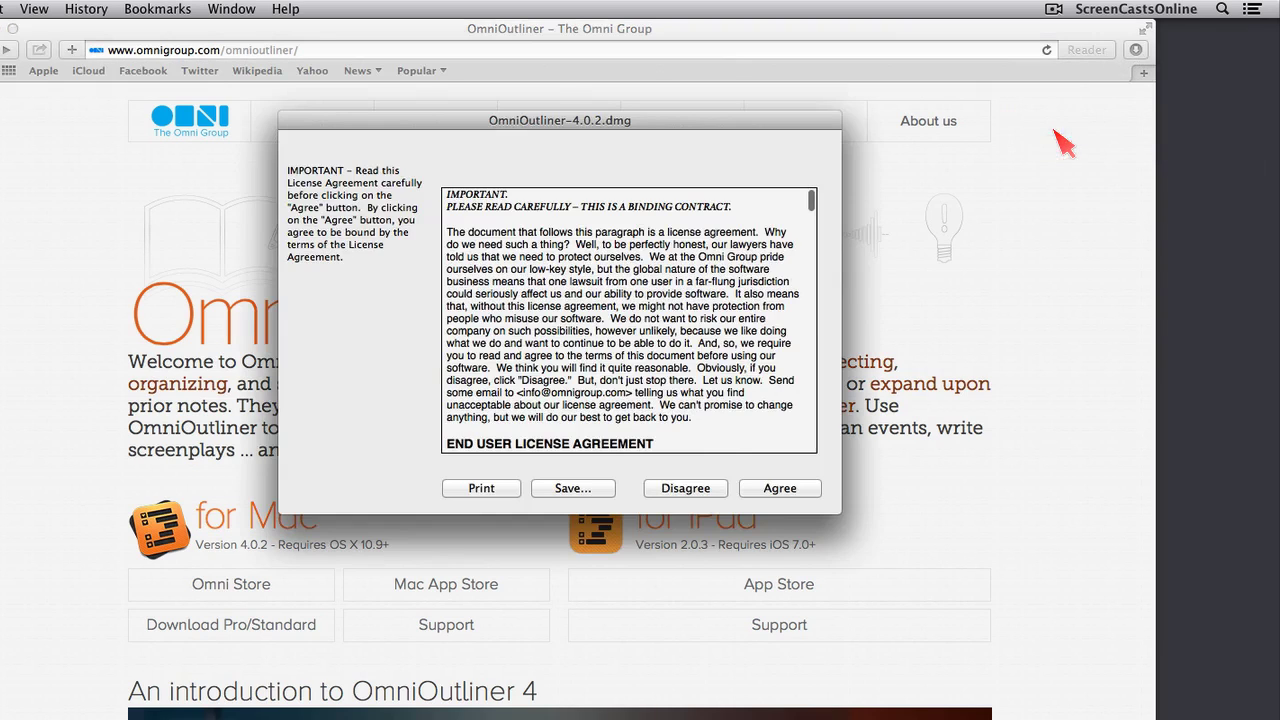
pyautogui.click(782, 490)
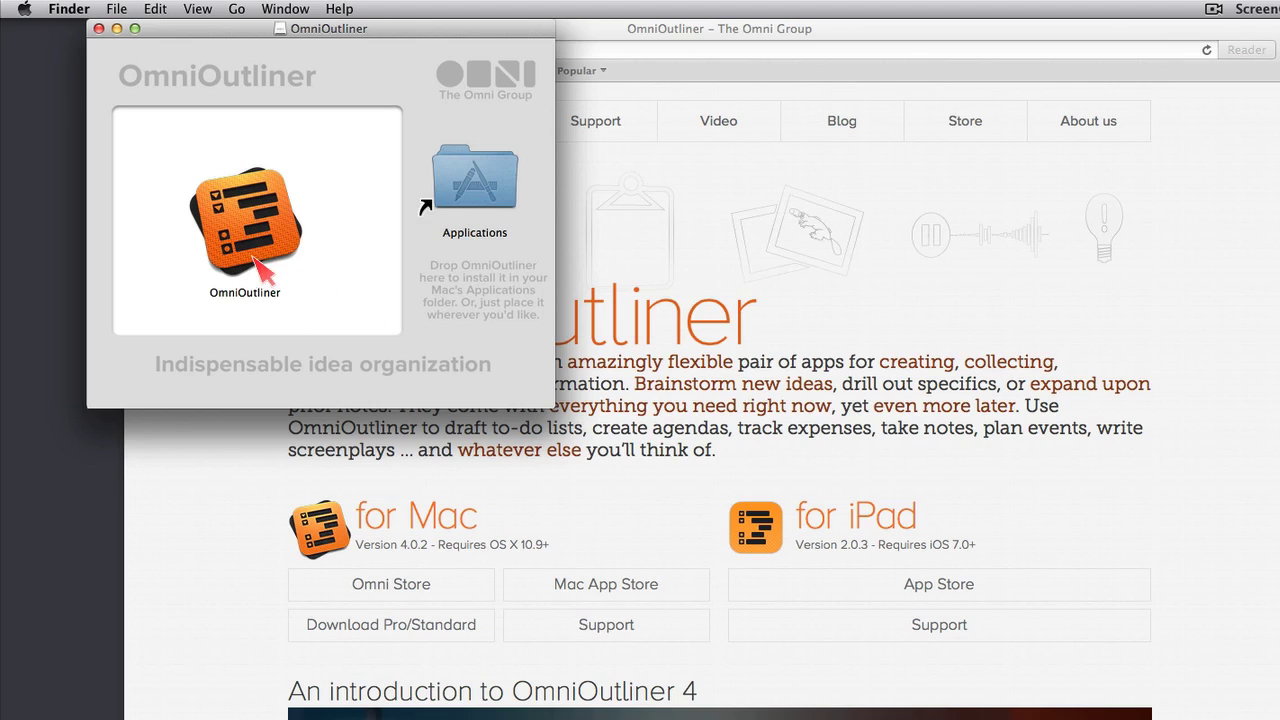
pyautogui.moveTo(246, 253); pyautogui.dragTo(487, 182)
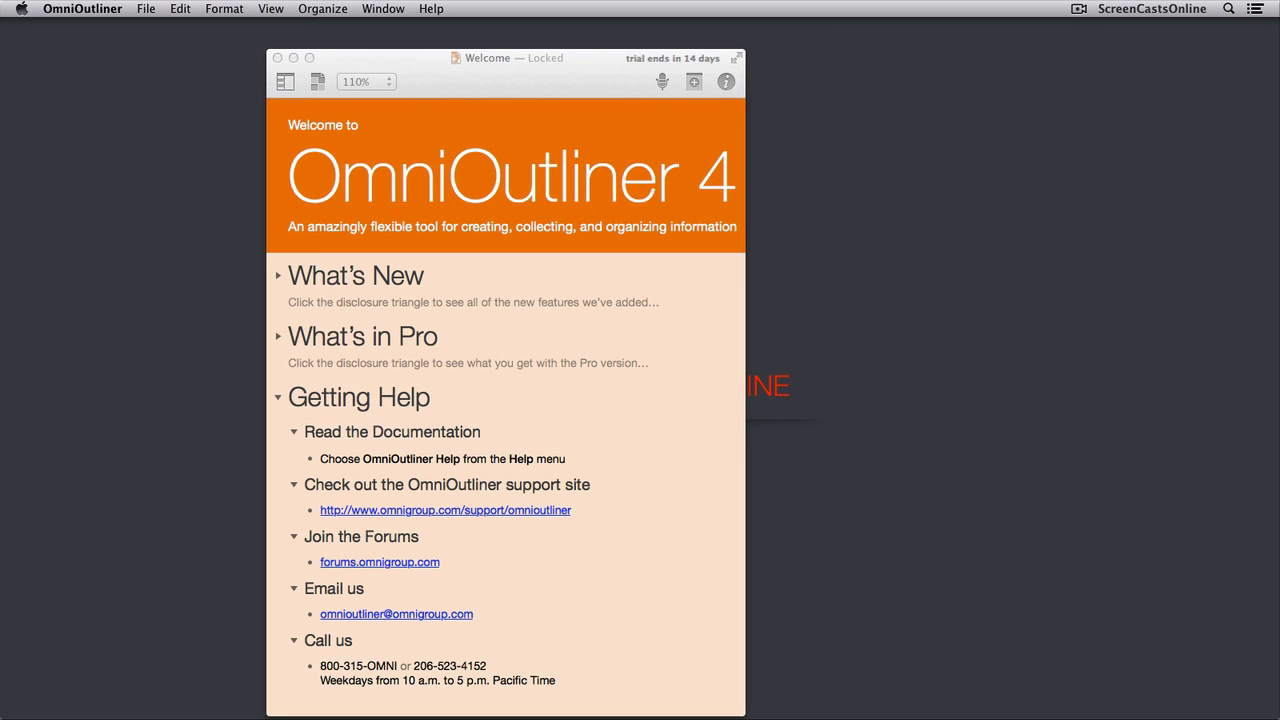
# Step: Expand and collapse the What's New and What's in Pro lists, then open the OmniOutliner menu
pyautogui.click(729, 311)
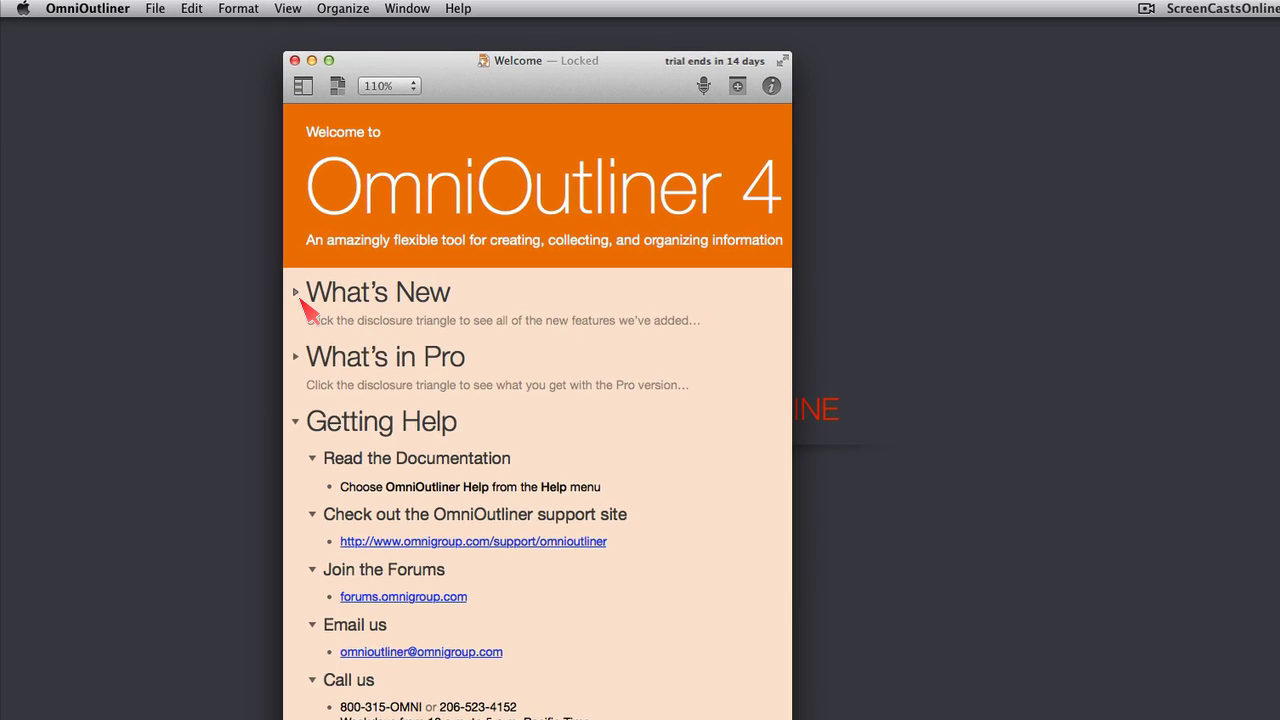
pyautogui.click(295, 292)
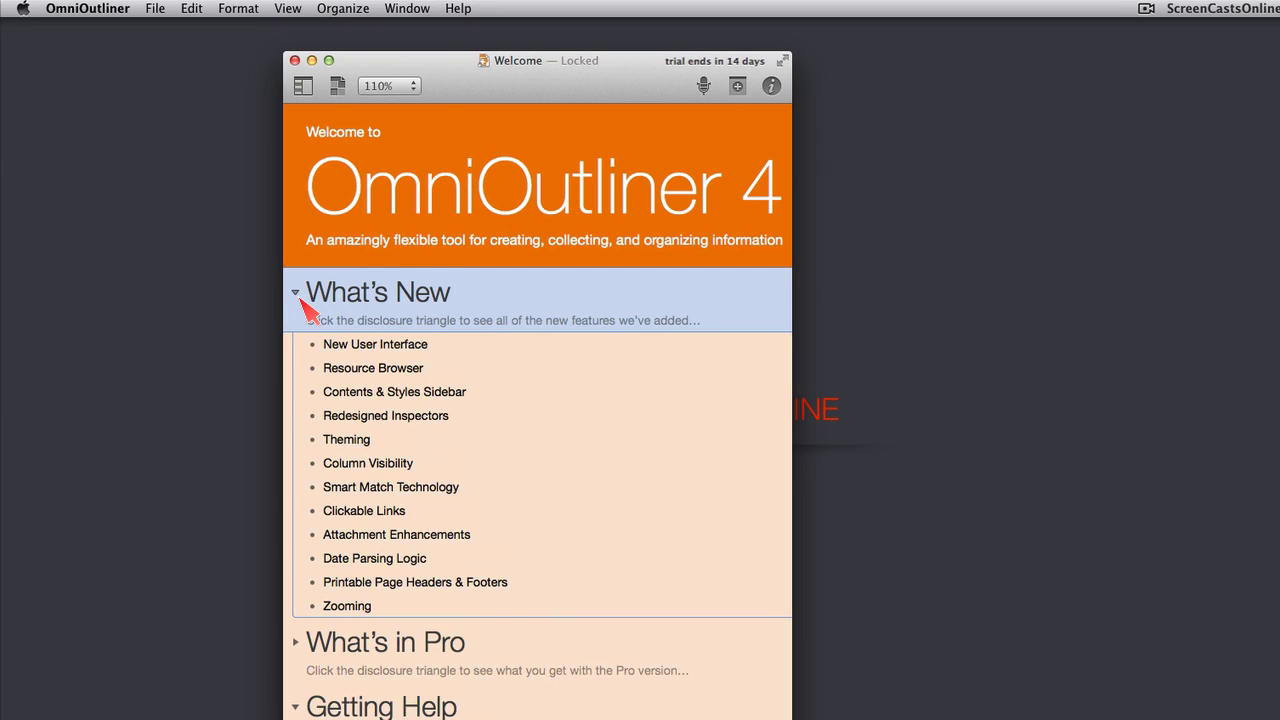
pyautogui.click(299, 298)
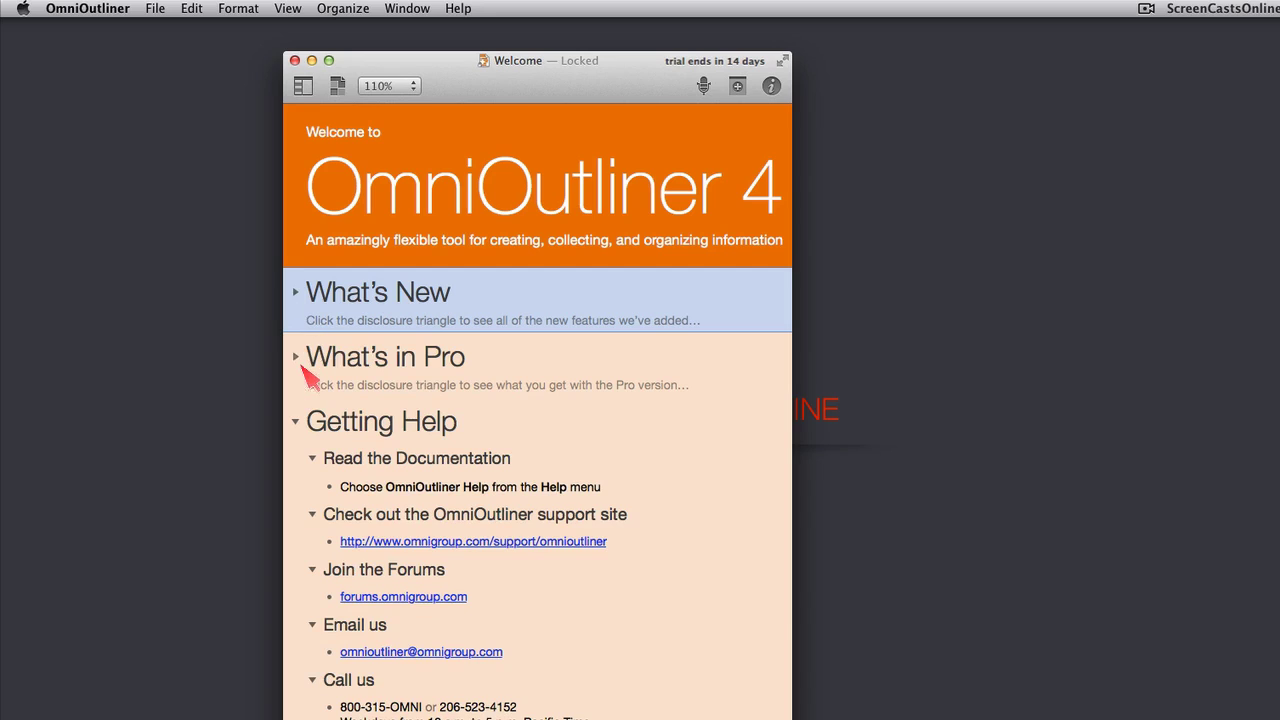
pyautogui.click(333, 362)
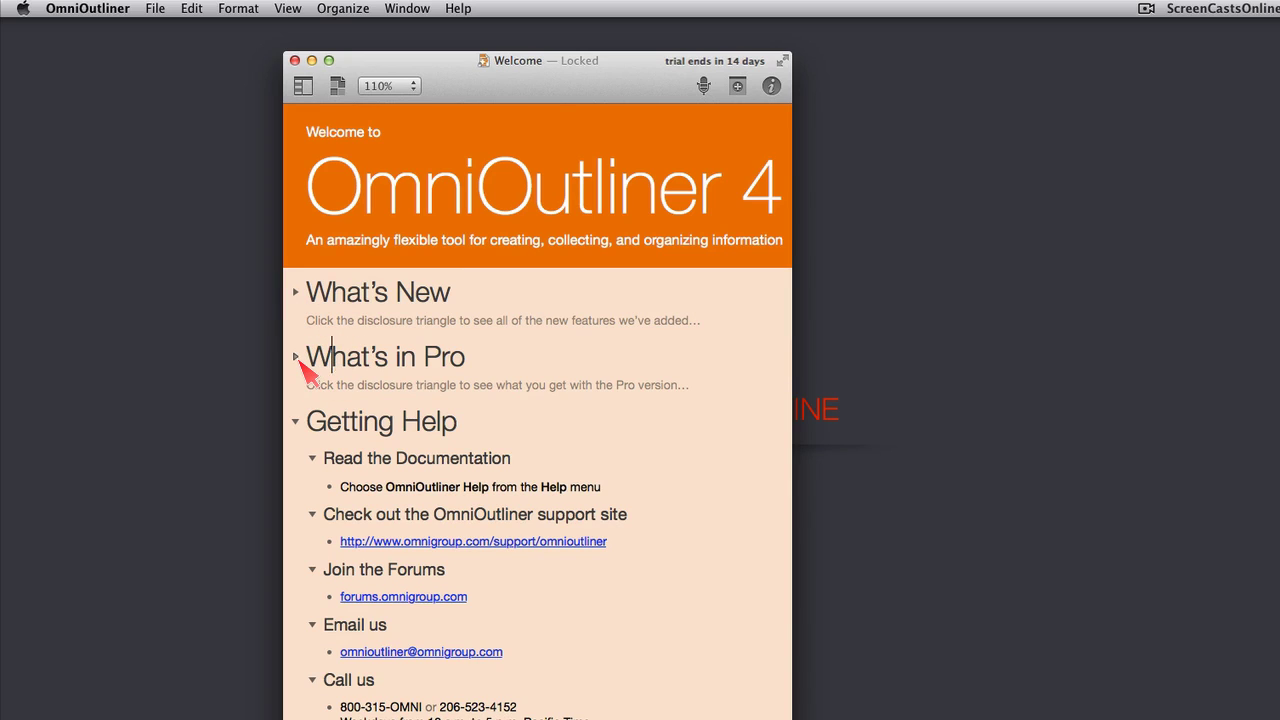
pyautogui.click(296, 357)
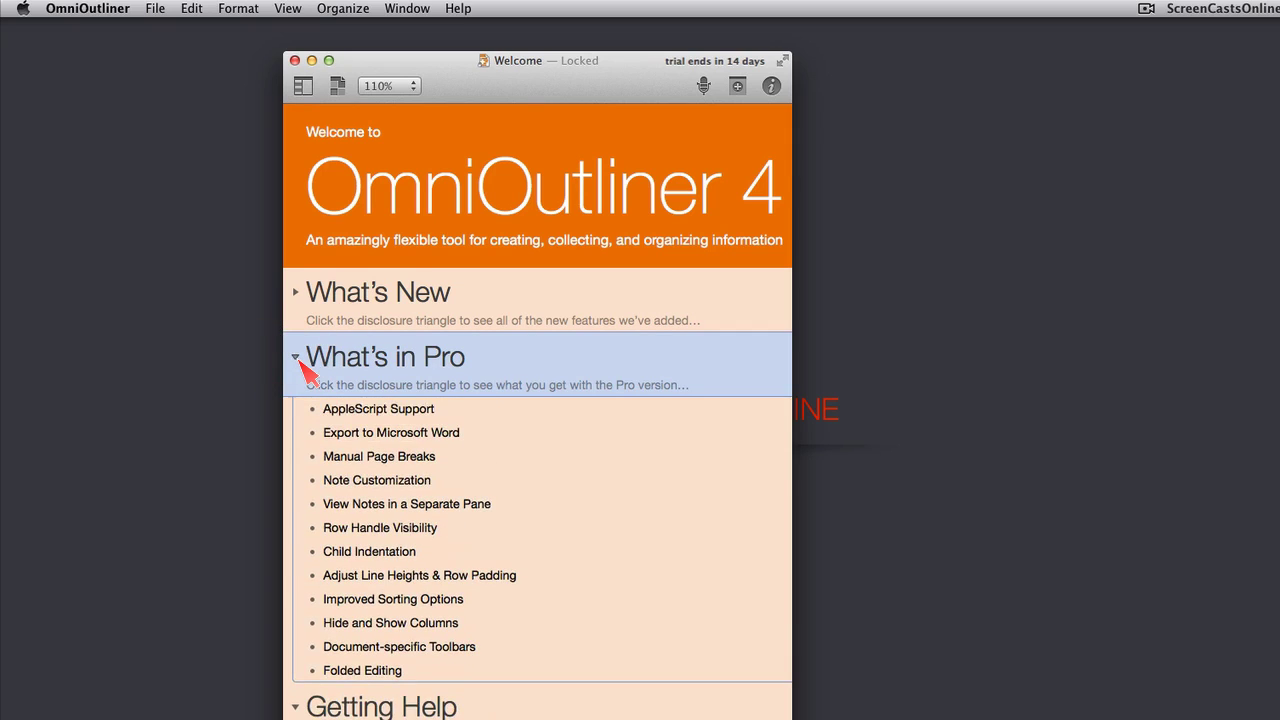
pyautogui.click(296, 357)
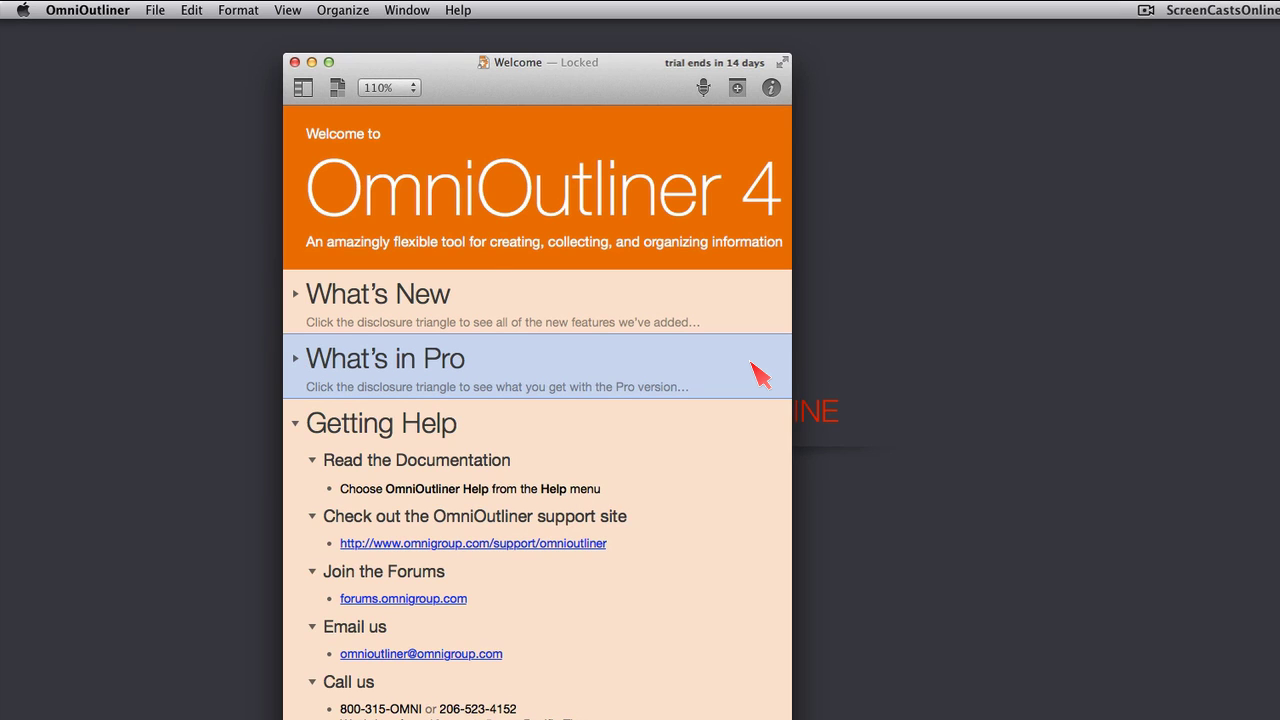
pyautogui.click(120, 12)
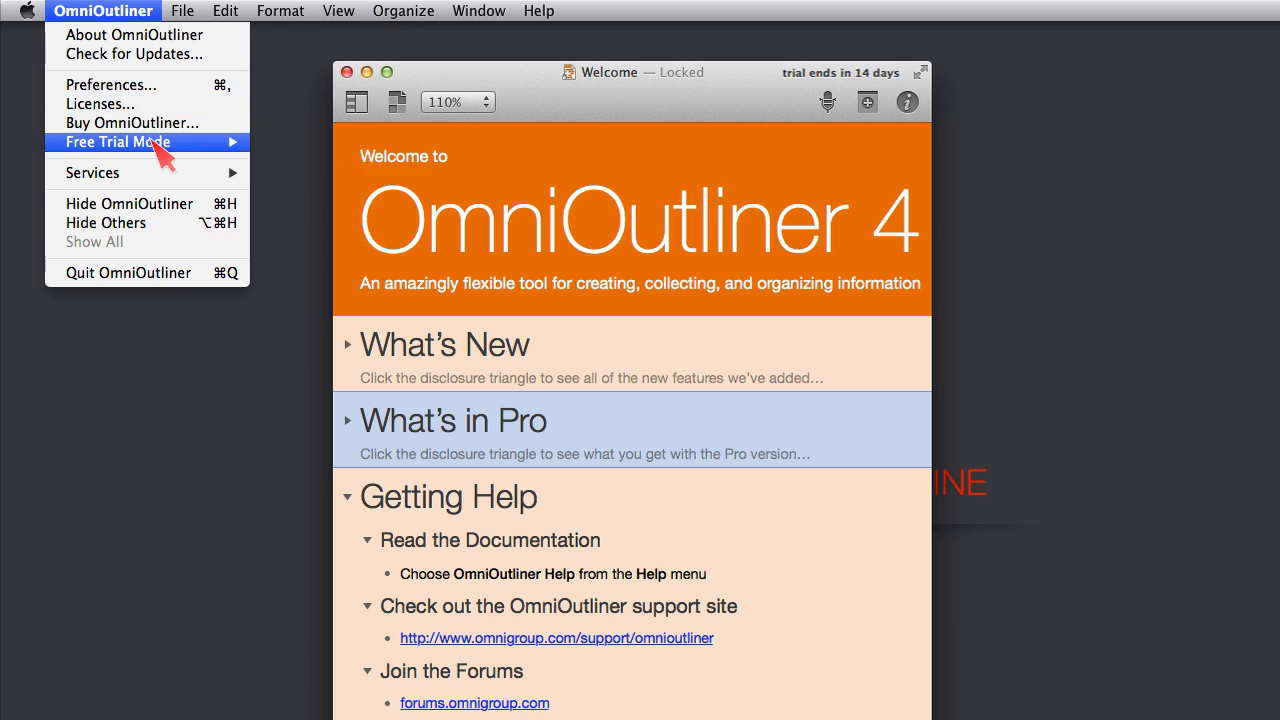
# Step: Switch the free trial to the Standard Edition and close the Welcome outline
pyautogui.moveTo(155, 146)
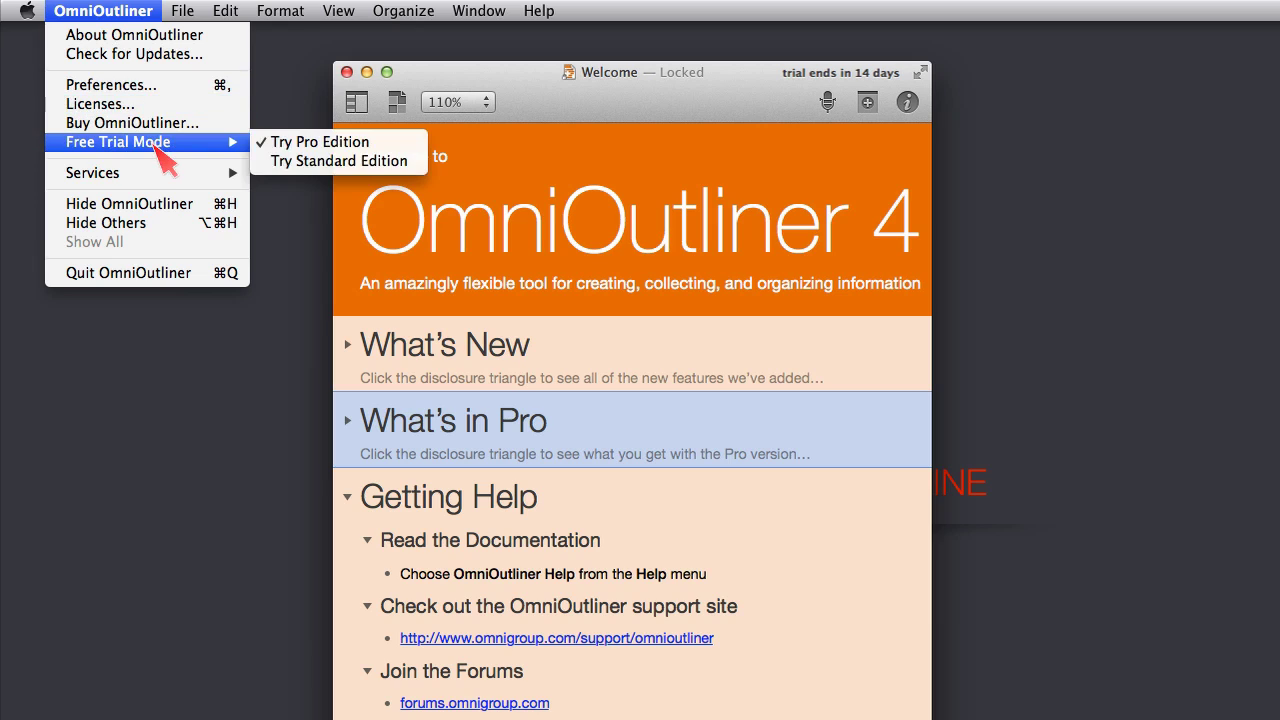
pyautogui.click(300, 168)
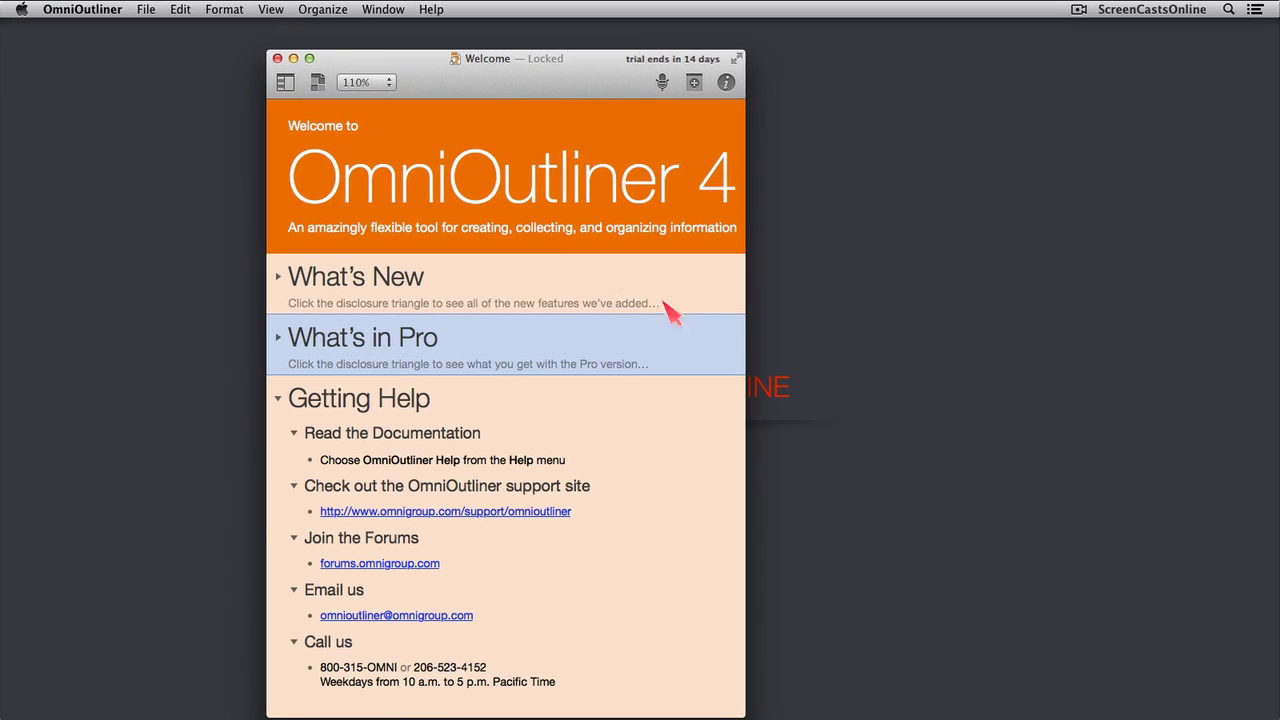
pyautogui.click(278, 58)
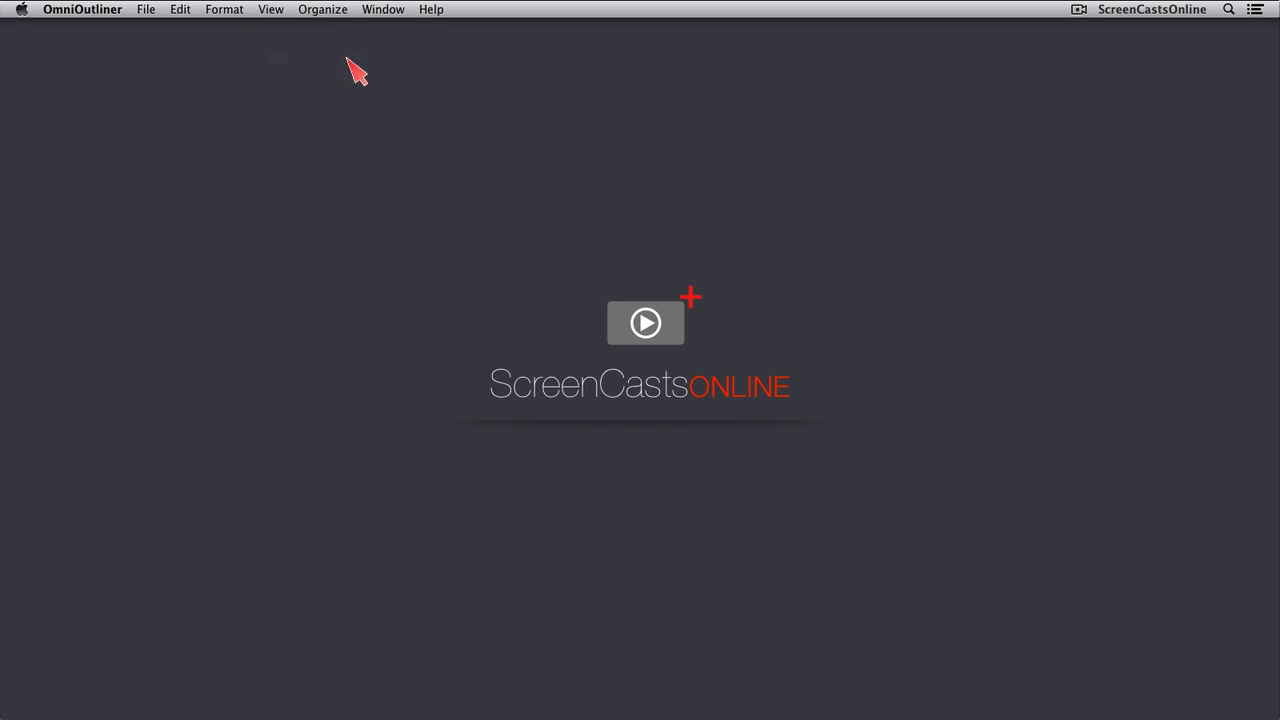
# Step: Create a new document from the Blank template in the Resource Browser
pyautogui.click(432, 12)
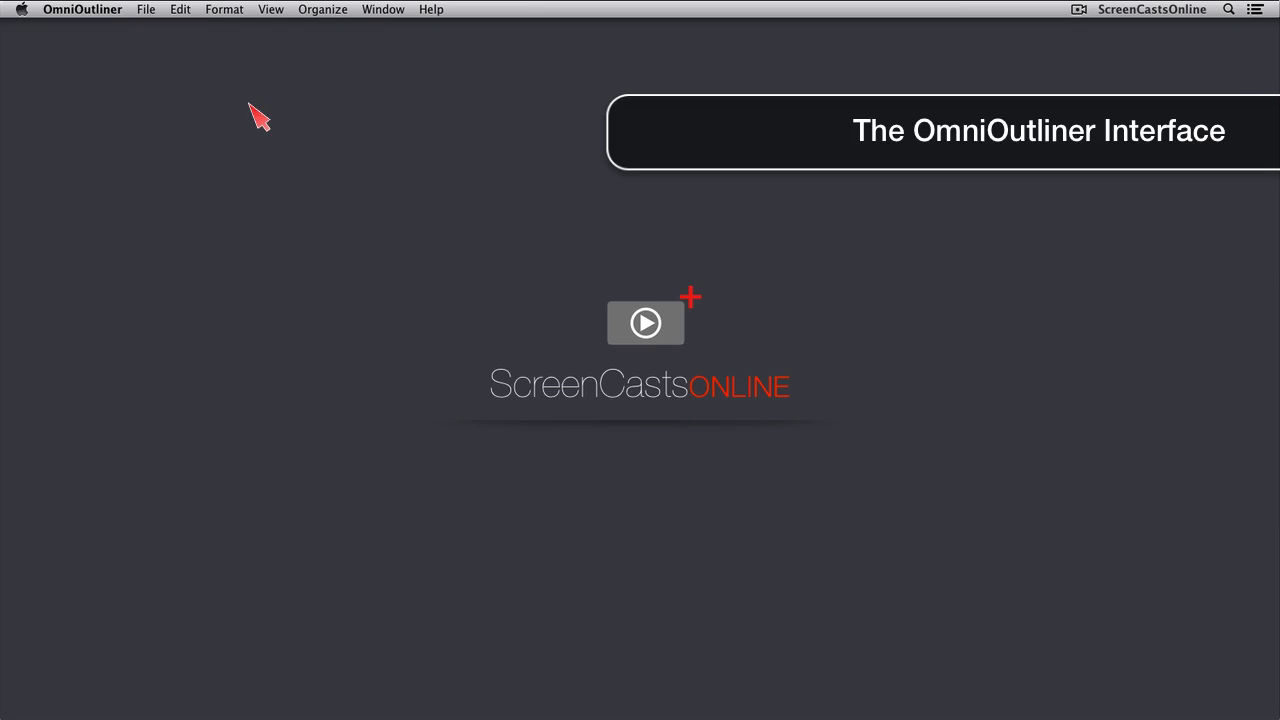
pyautogui.click(146, 10)
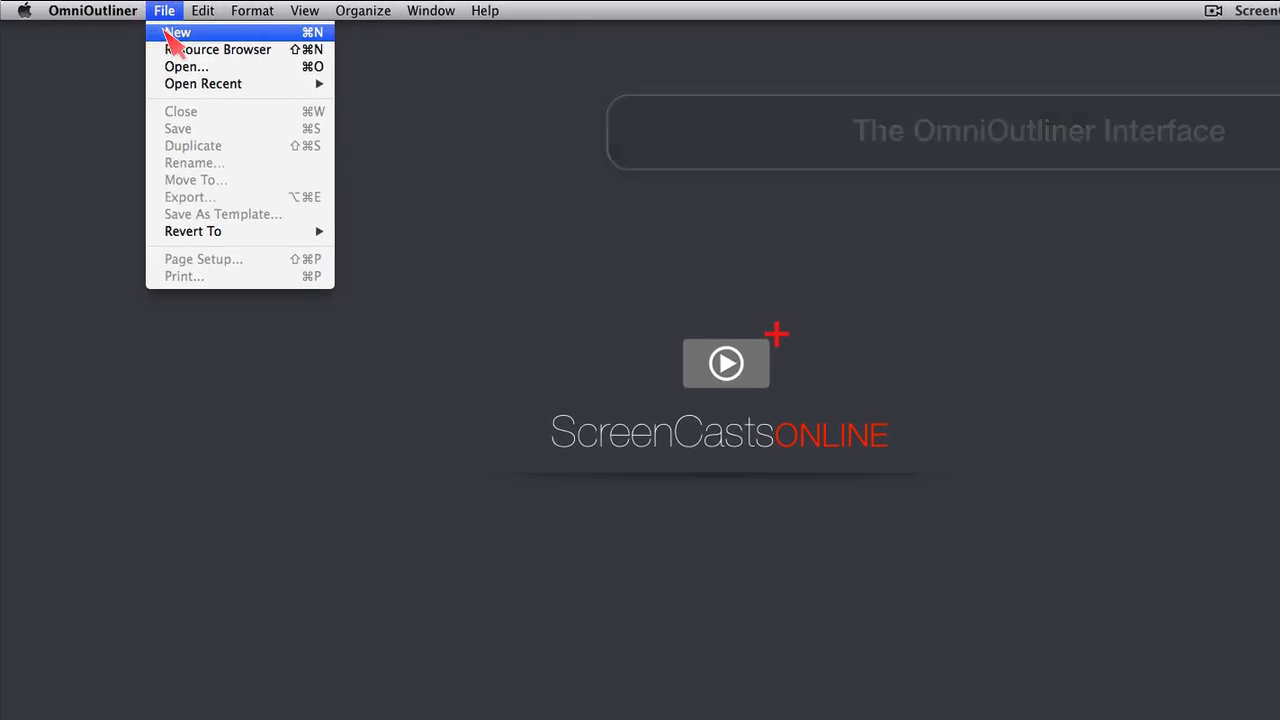
pyautogui.click(170, 33)
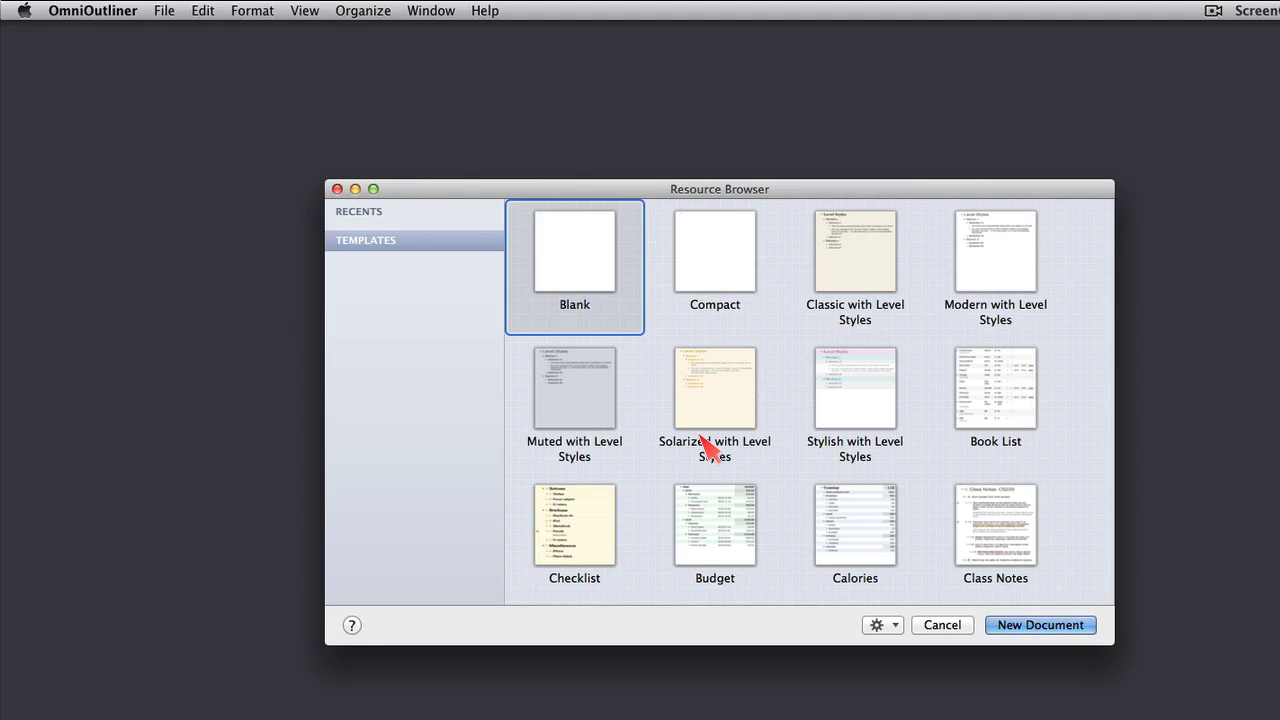
pyautogui.scroll(-5, 773, 485)
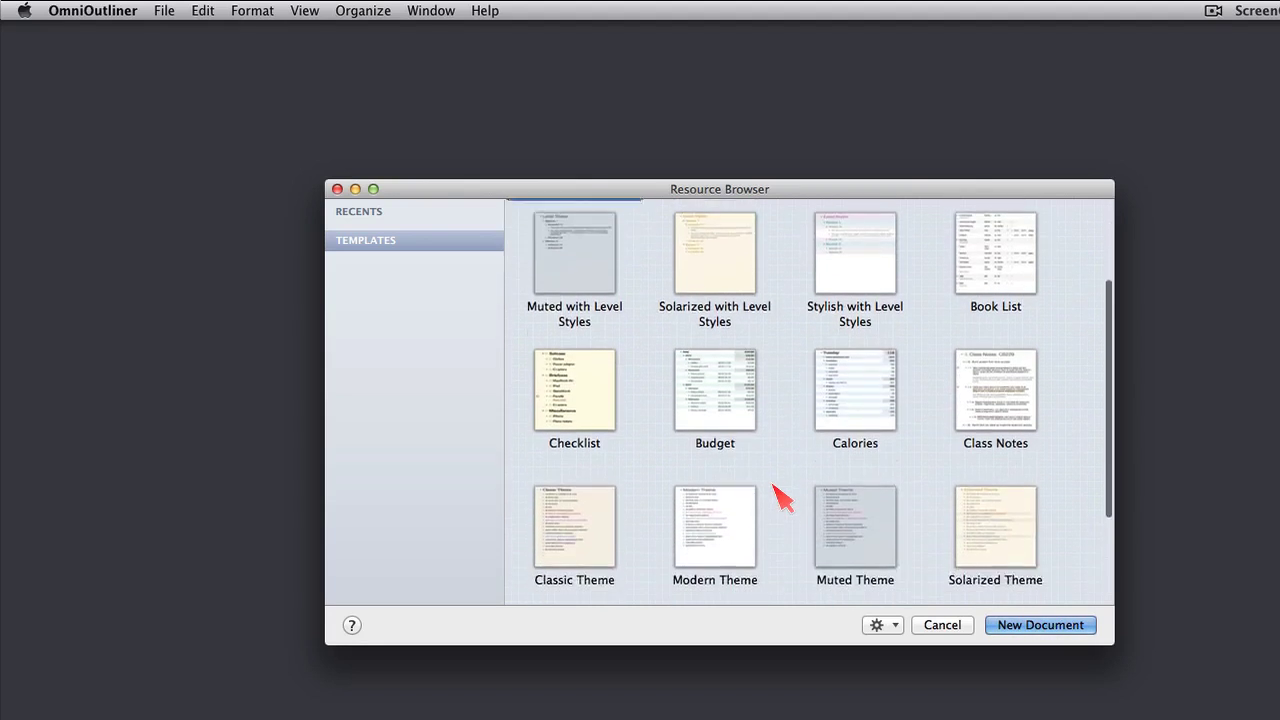
pyautogui.scroll(-1, 781, 497)
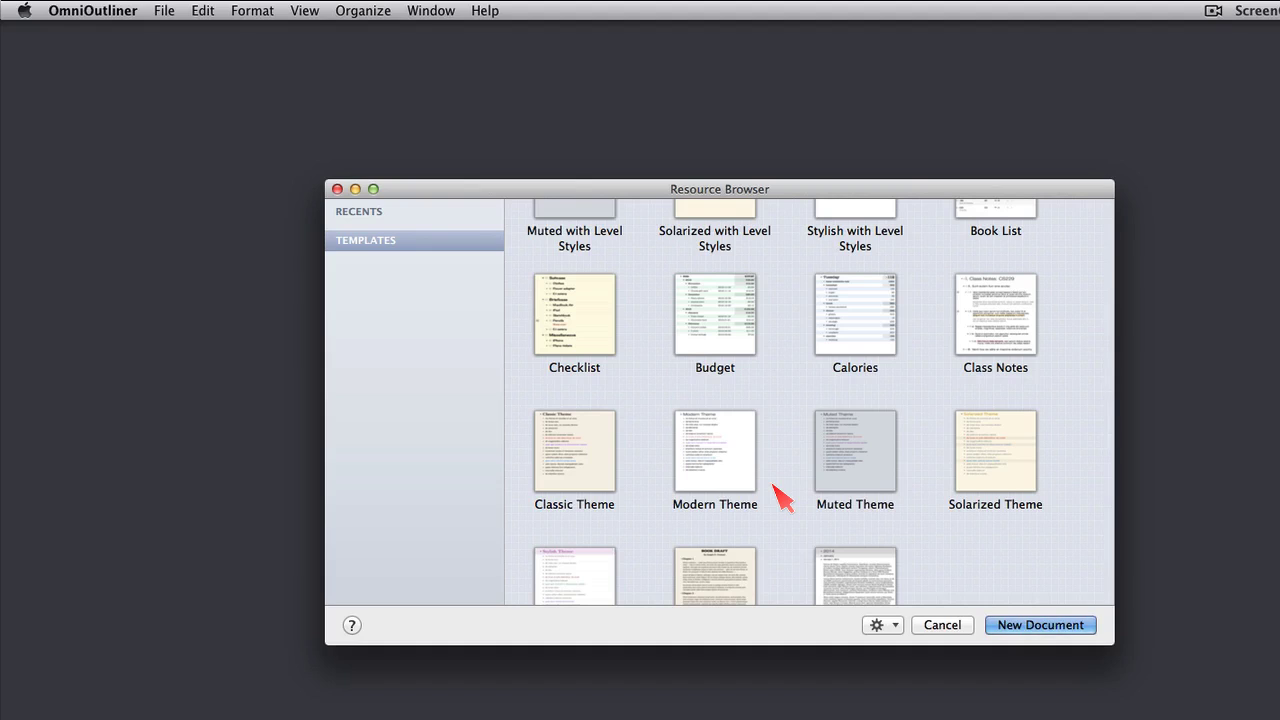
pyautogui.scroll(8, 775, 490)
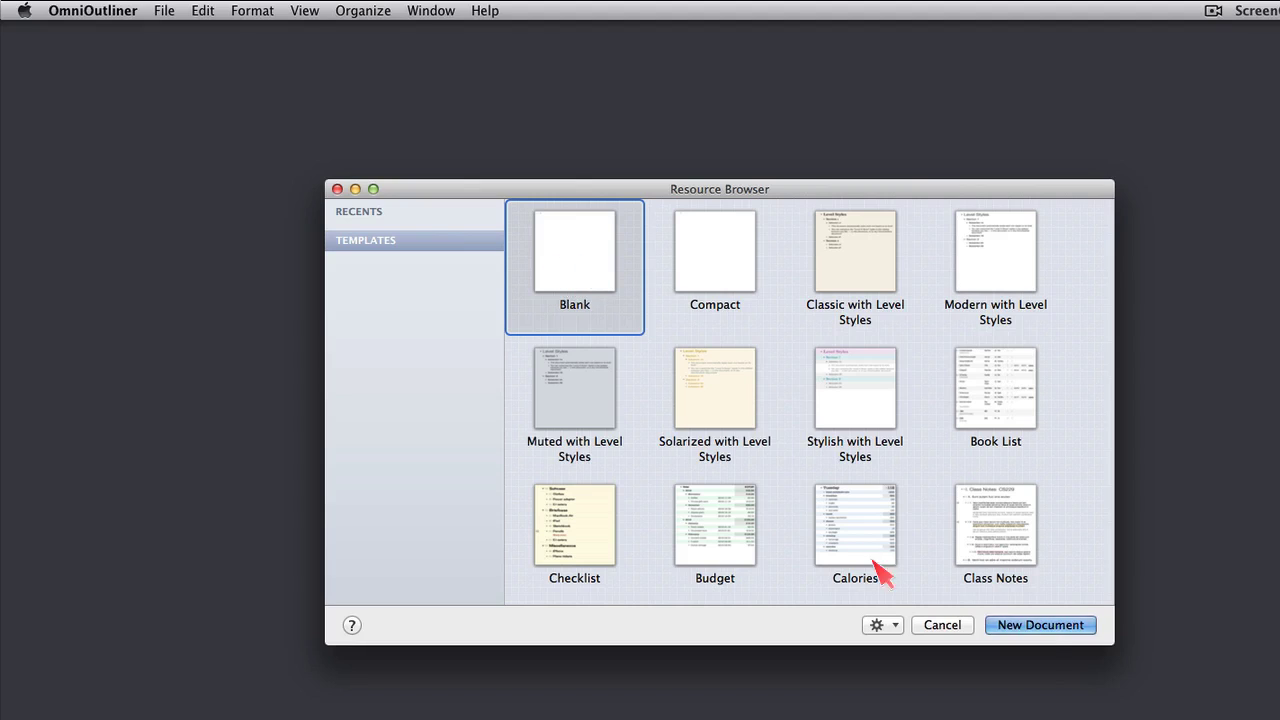
pyautogui.click(1040, 625)
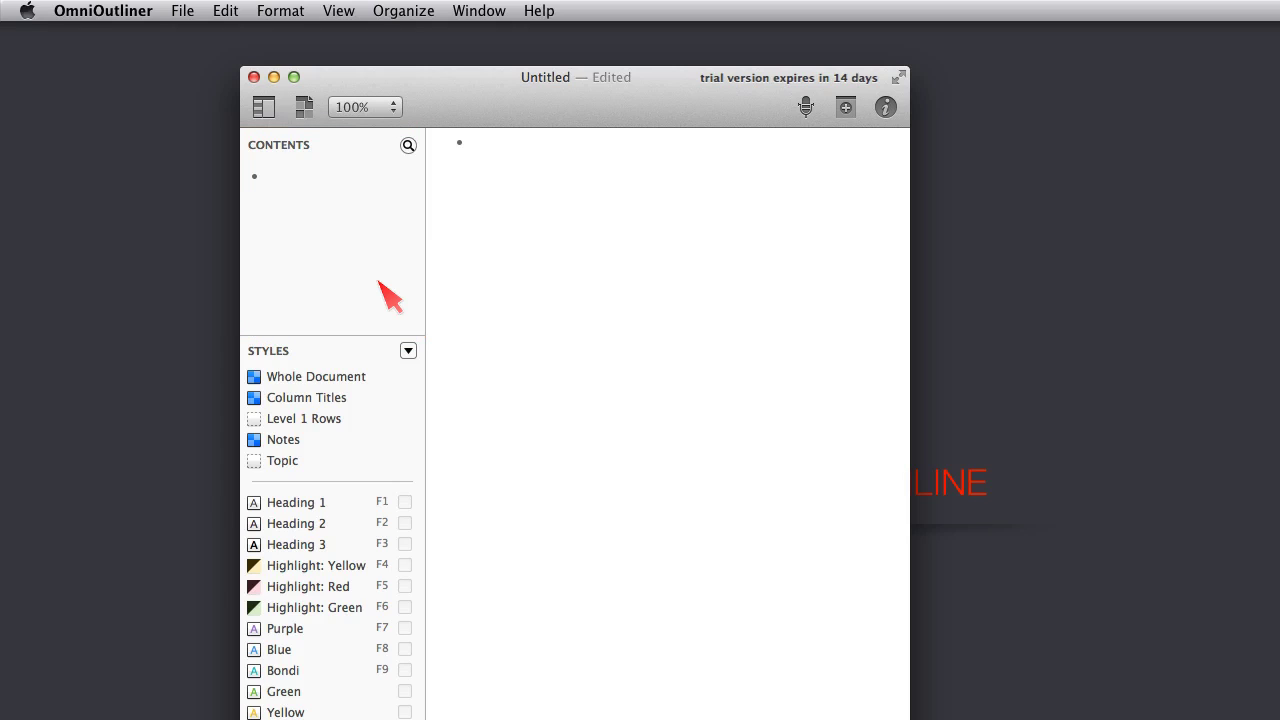
# Step: Try the Contents search, dismiss it, and collapse the Styles list in the sidebar
pyautogui.click(408, 146)
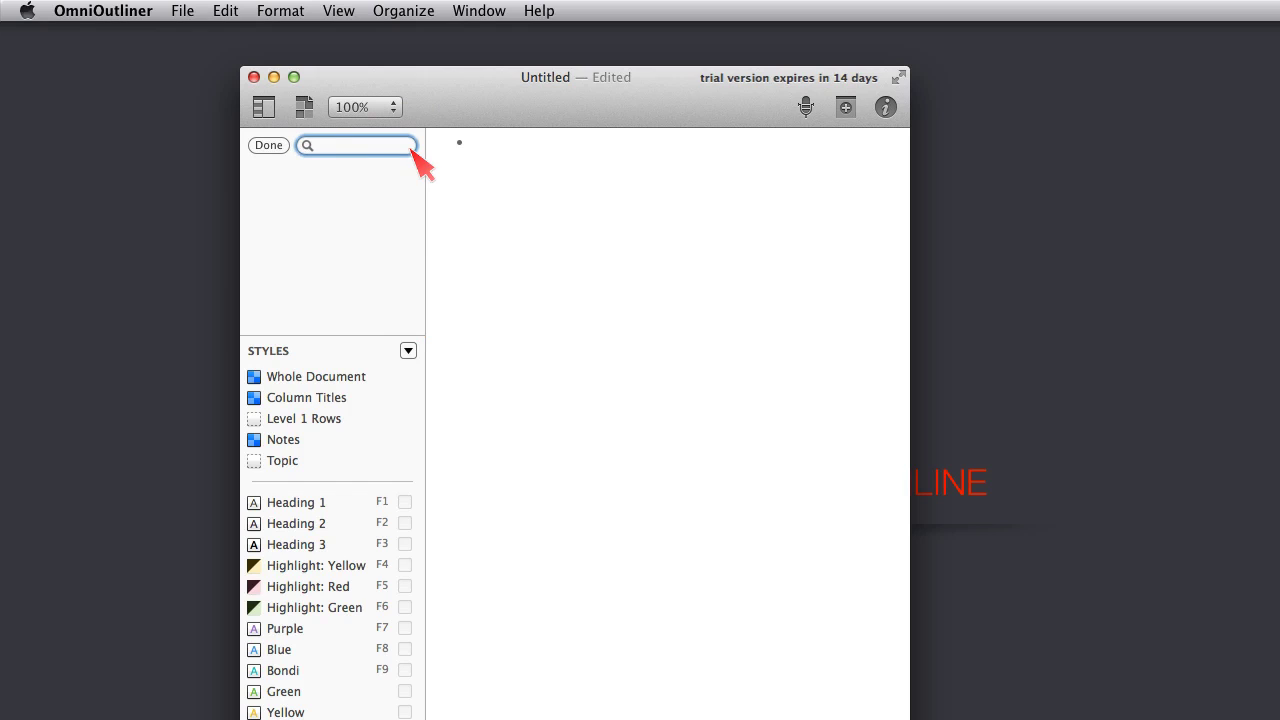
pyautogui.click(282, 150)
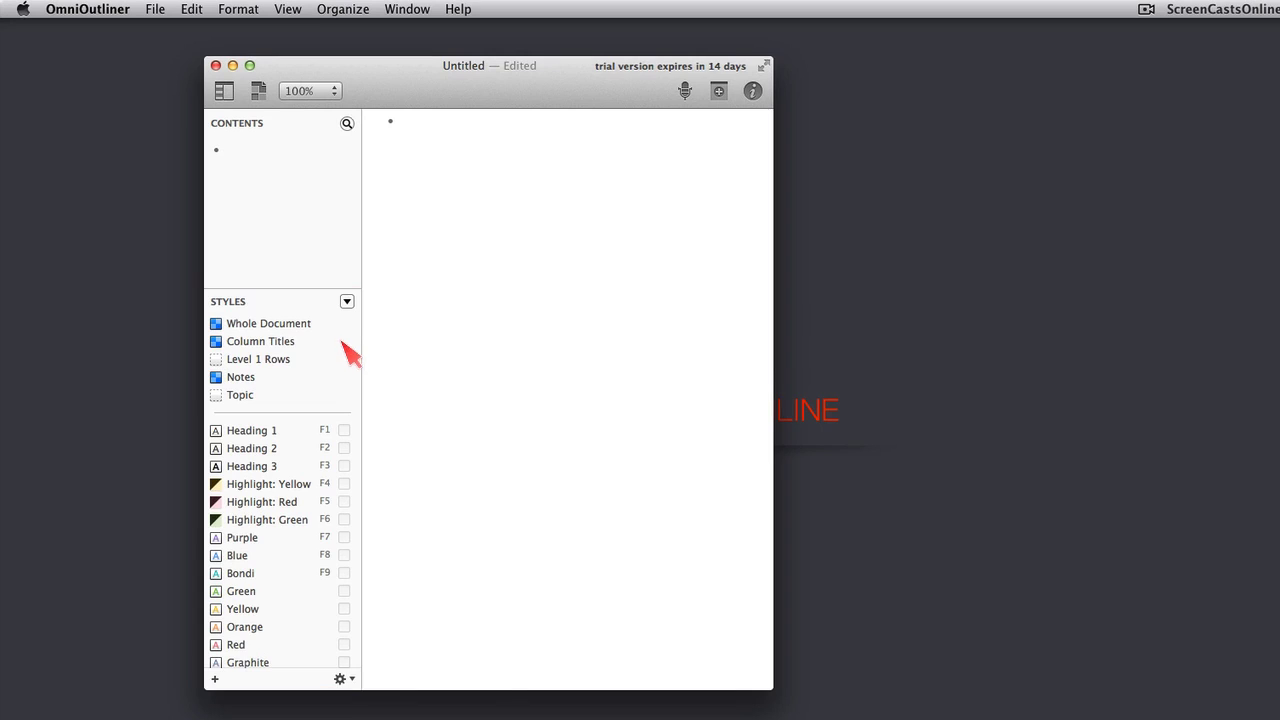
pyautogui.click(347, 302)
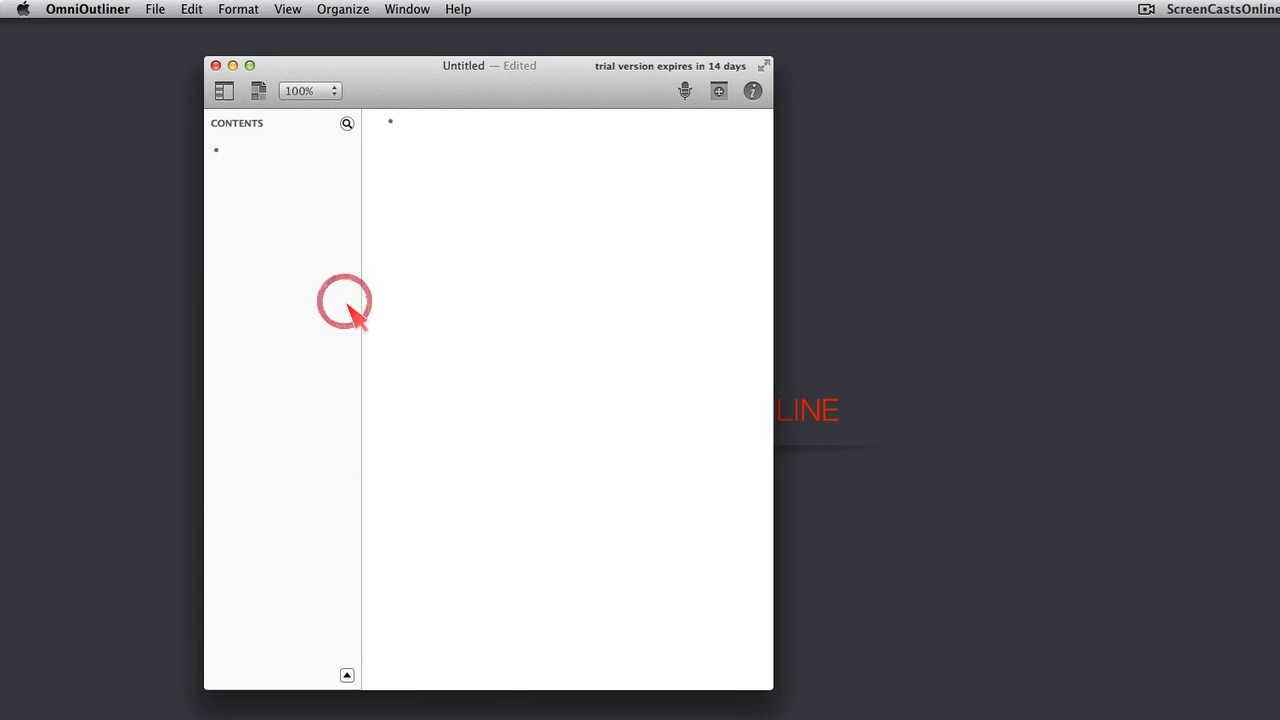
# Step: Re-expand the Styles list, toggle the sidebar off and on, and cancel the Themes sheet
pyautogui.click(347, 676)
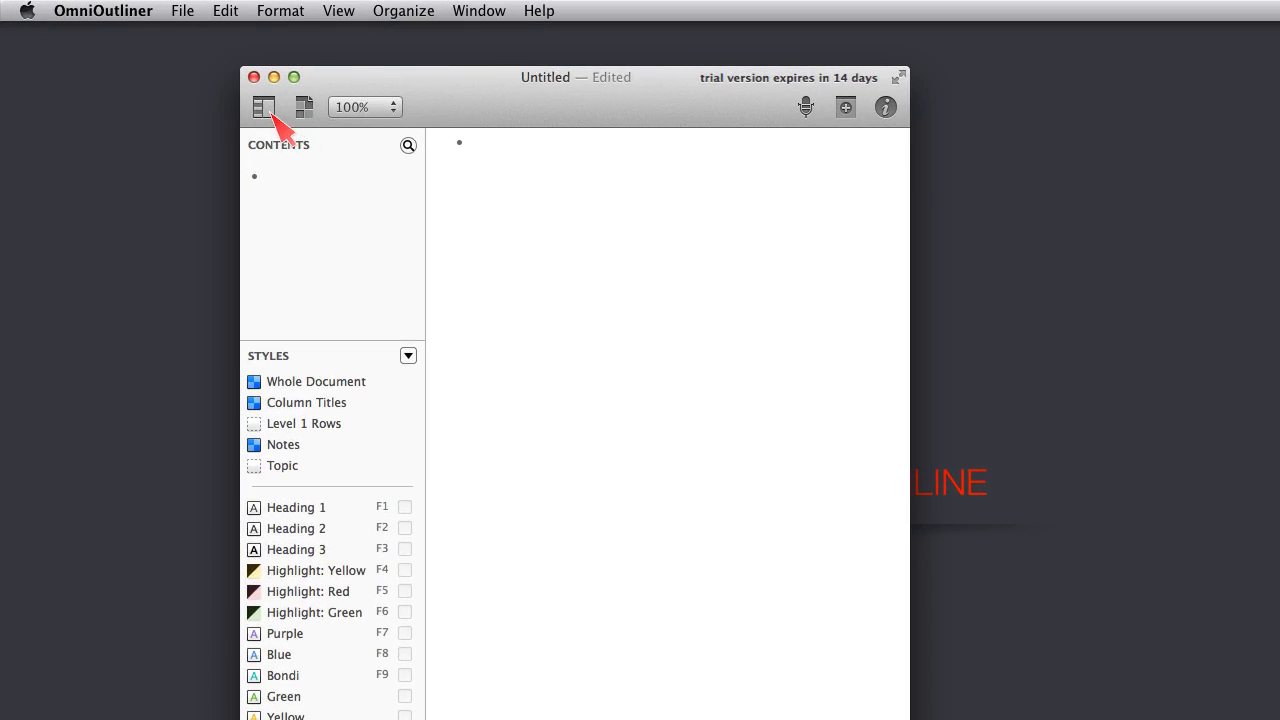
pyautogui.click(265, 108)
pyautogui.click(453, 110)
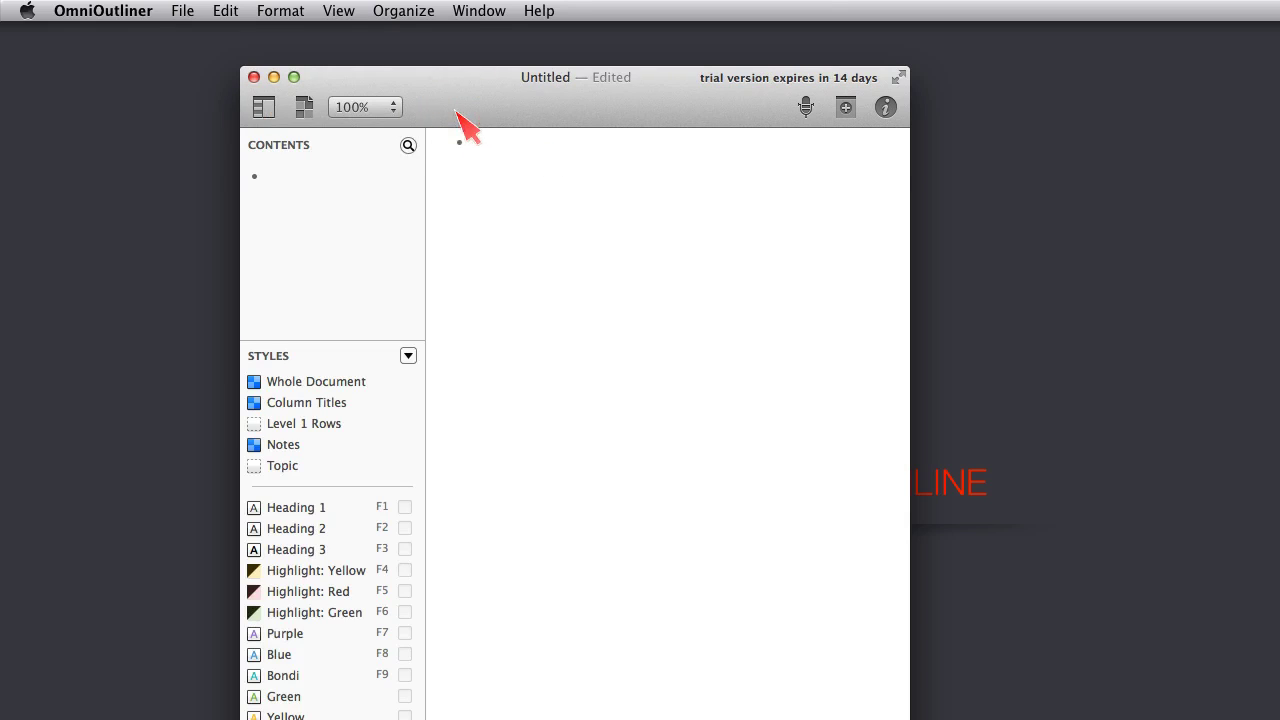
pyautogui.click(305, 107)
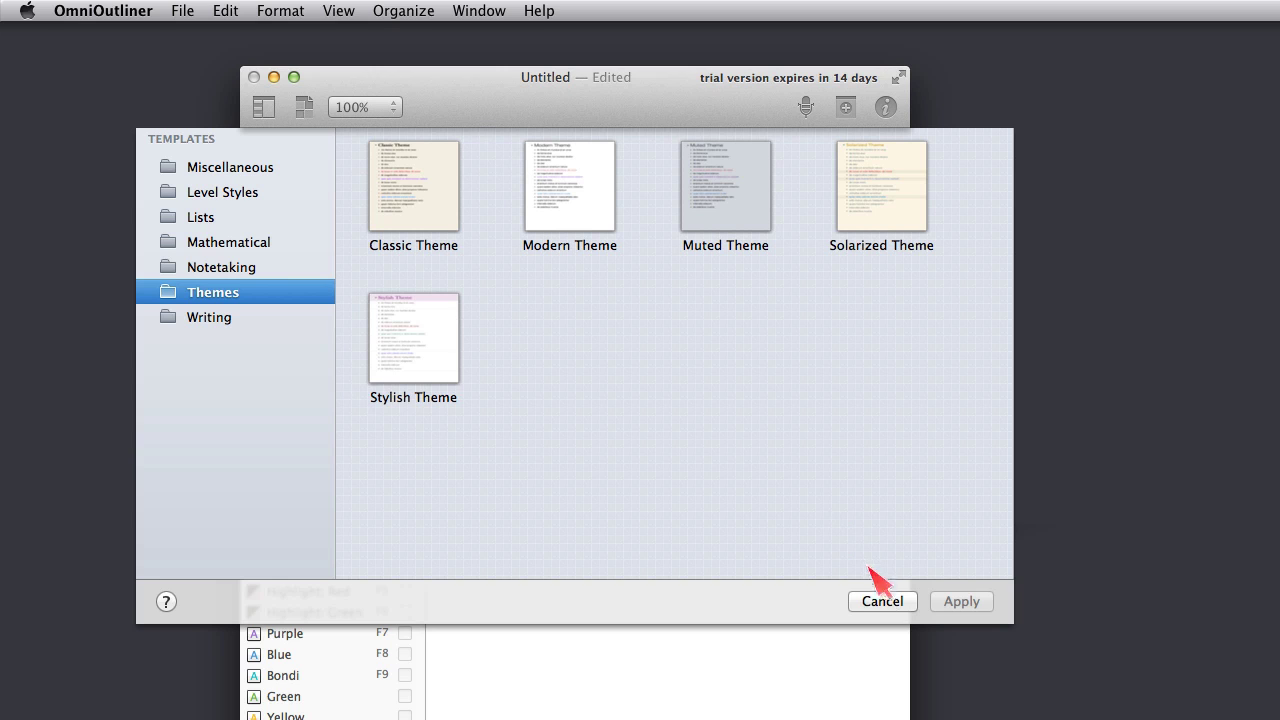
pyautogui.click(897, 610)
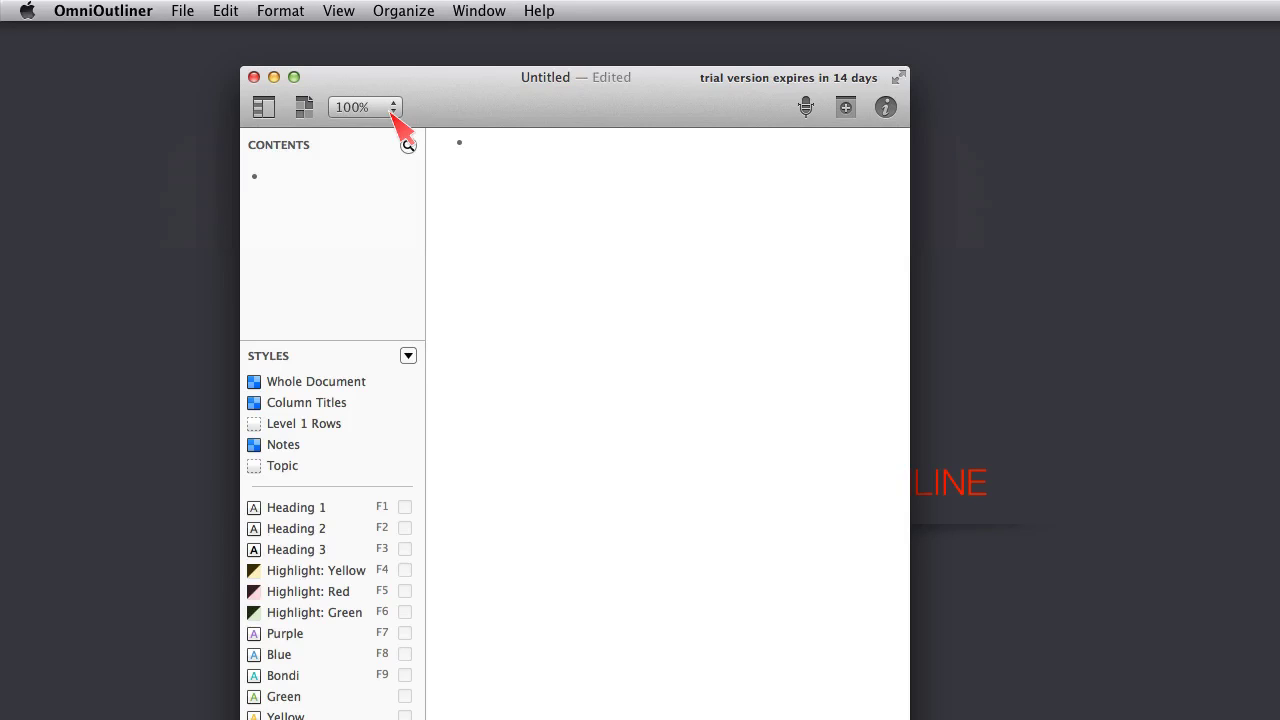
pyautogui.click(392, 112)
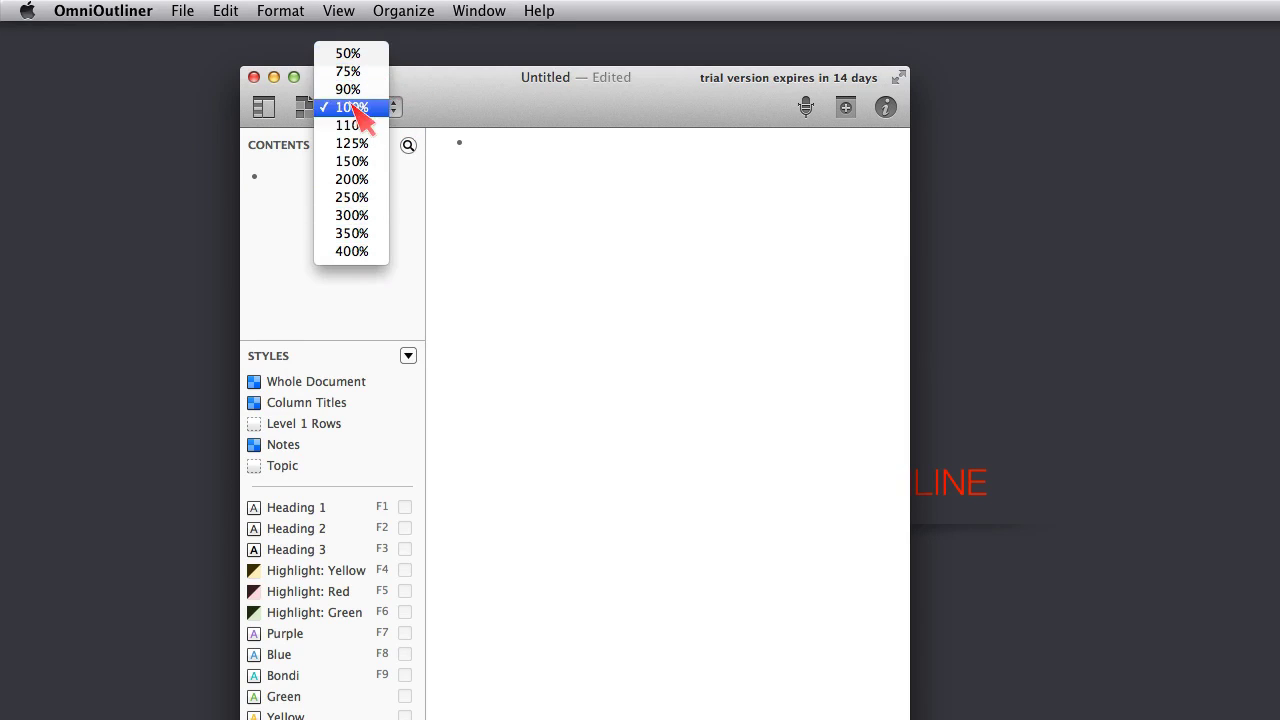
pyautogui.click(457, 102)
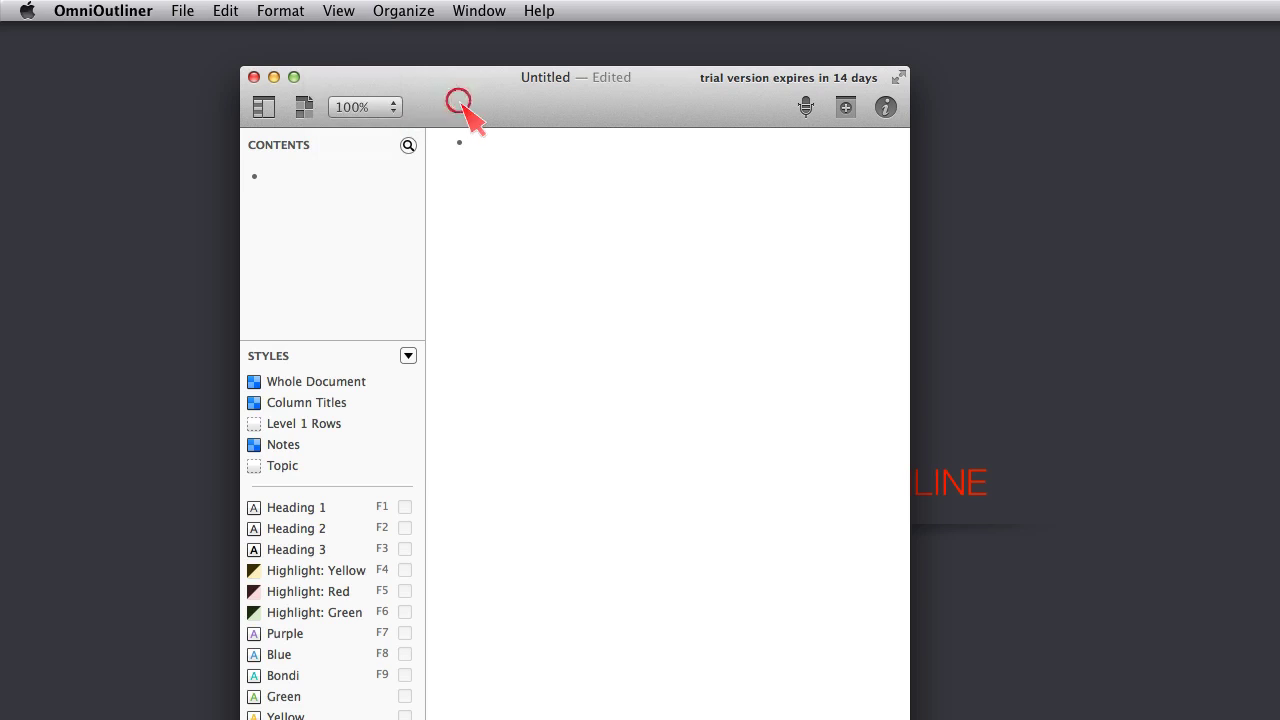
pyautogui.click(886, 108)
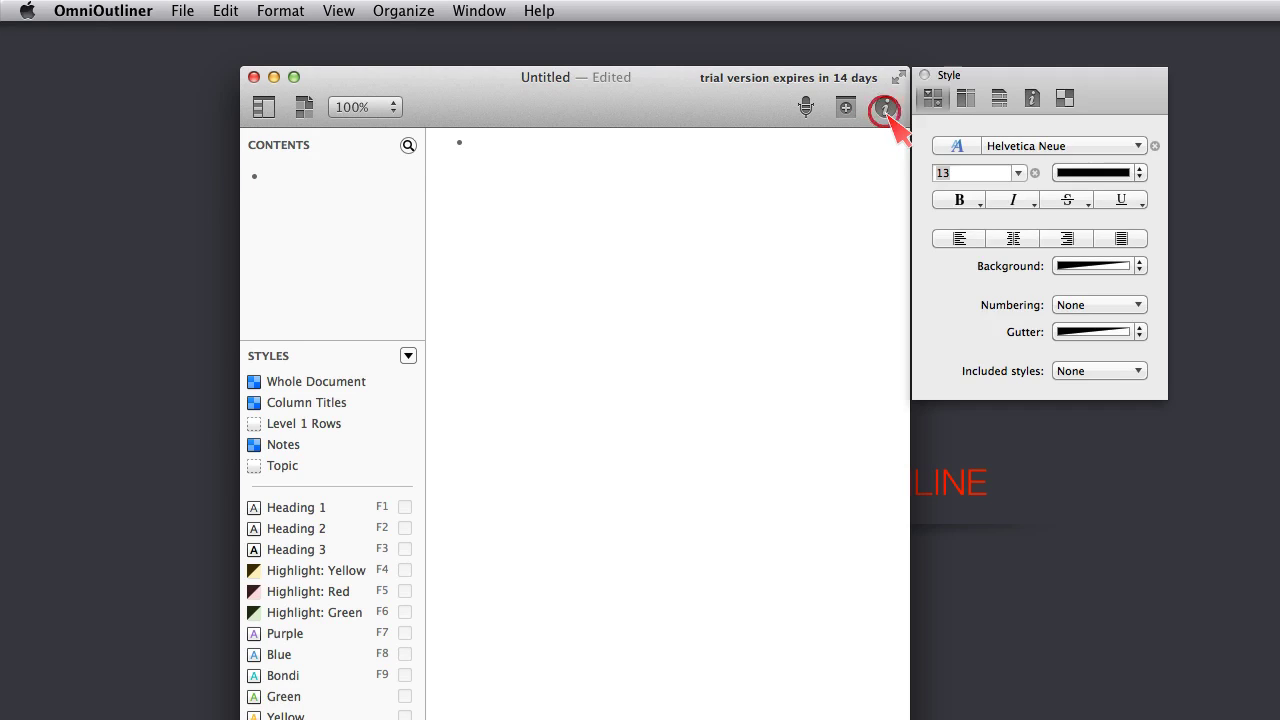
pyautogui.click(886, 108)
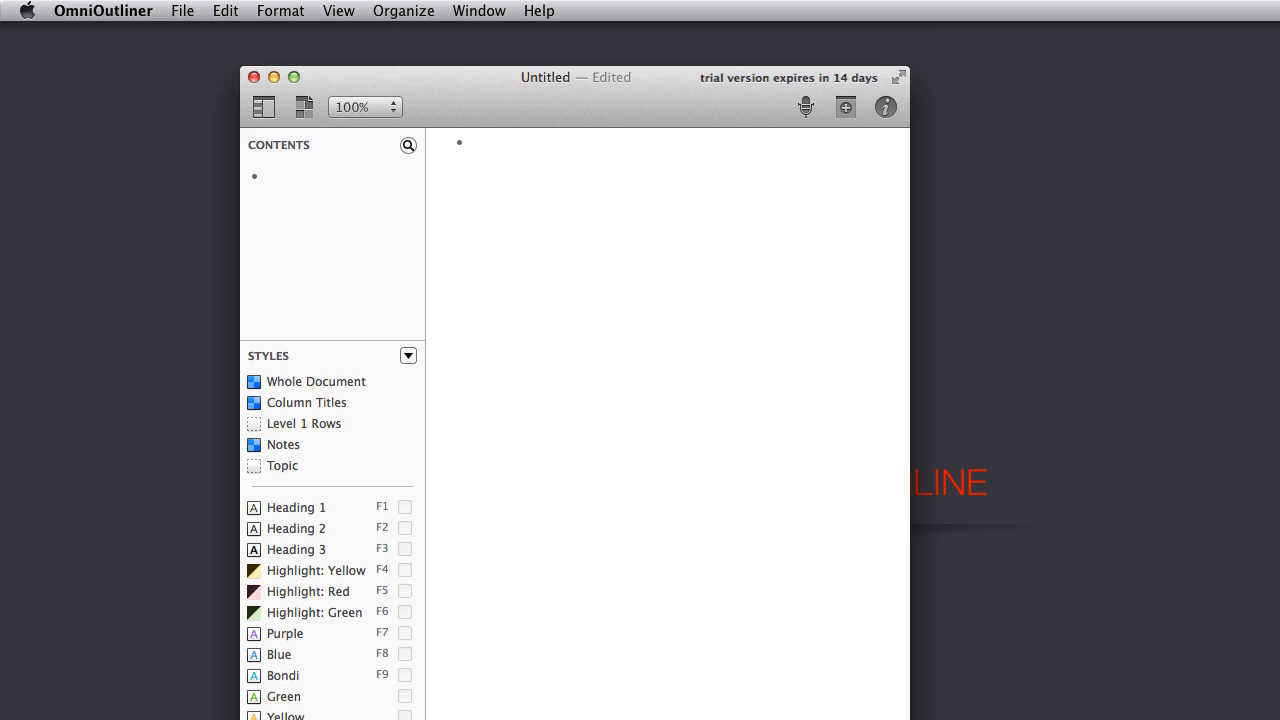
# Step: Type the first rows: Blog, About Us, Contact and Services
pyautogui.click(526, 276)
pyautogui.click(490, 150)
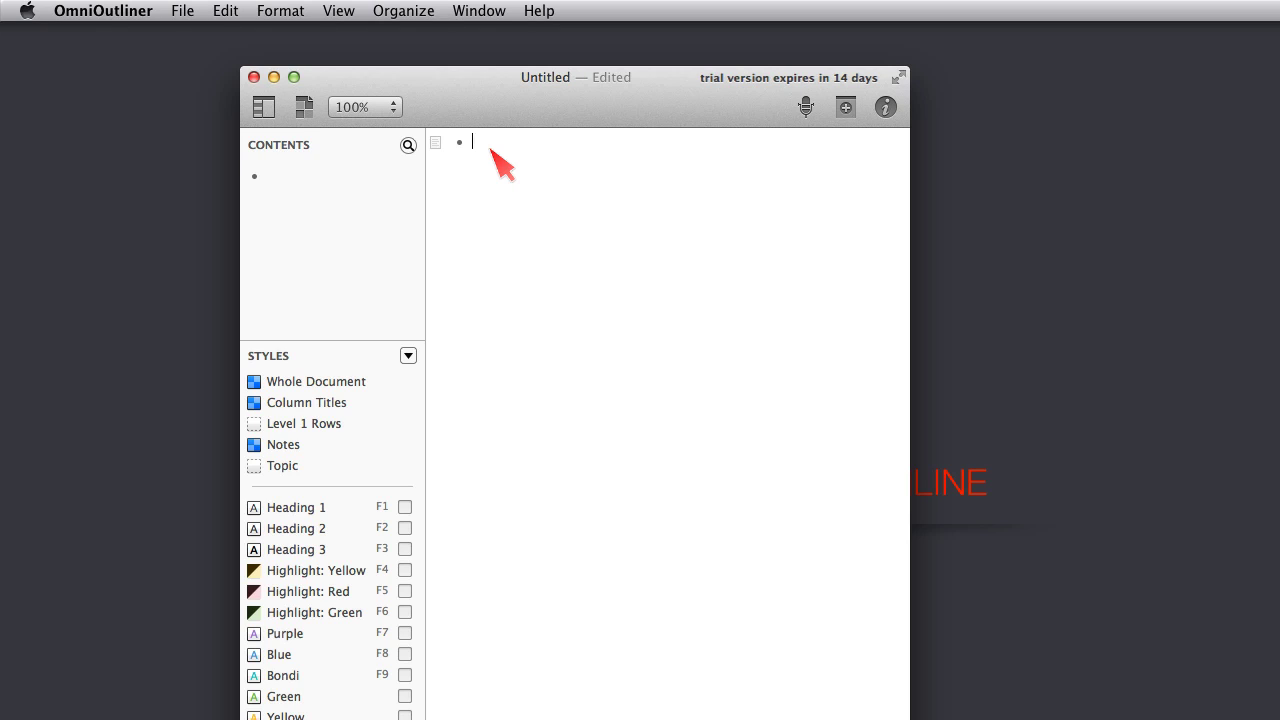
pyautogui.write('Blog')
pyautogui.press('Return')
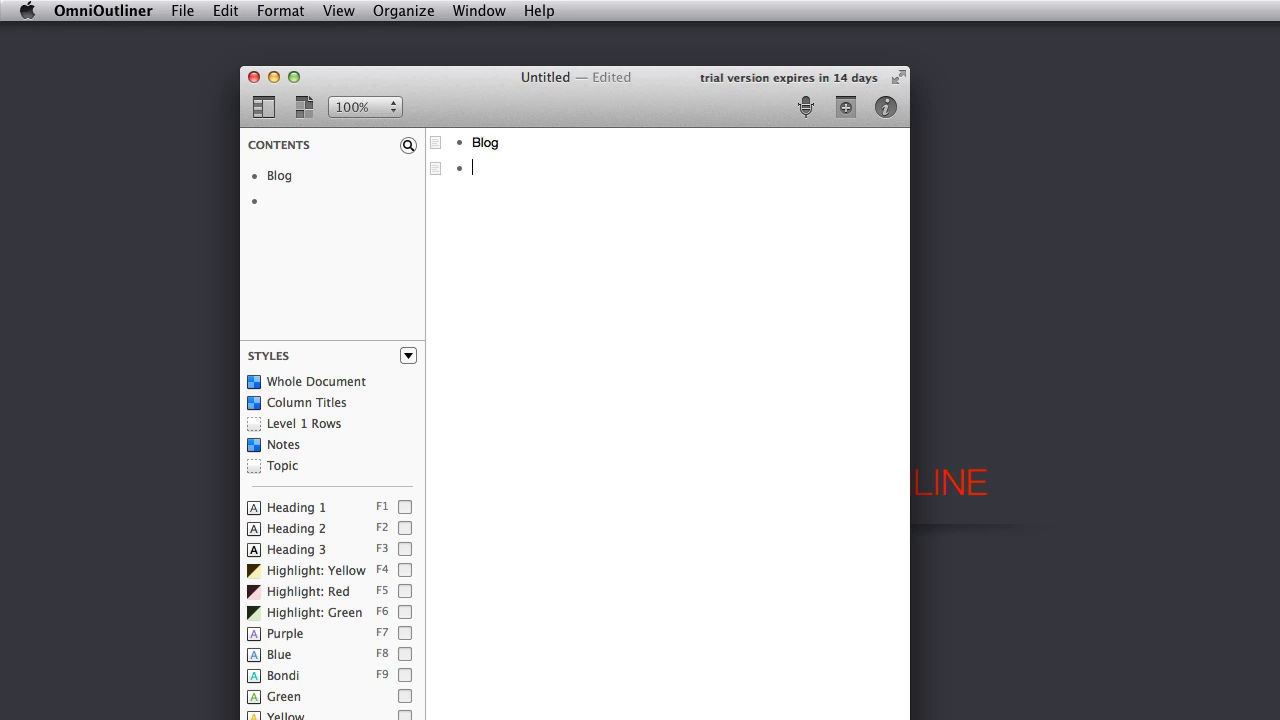
pyautogui.write('About Us')
pyautogui.press('Return')
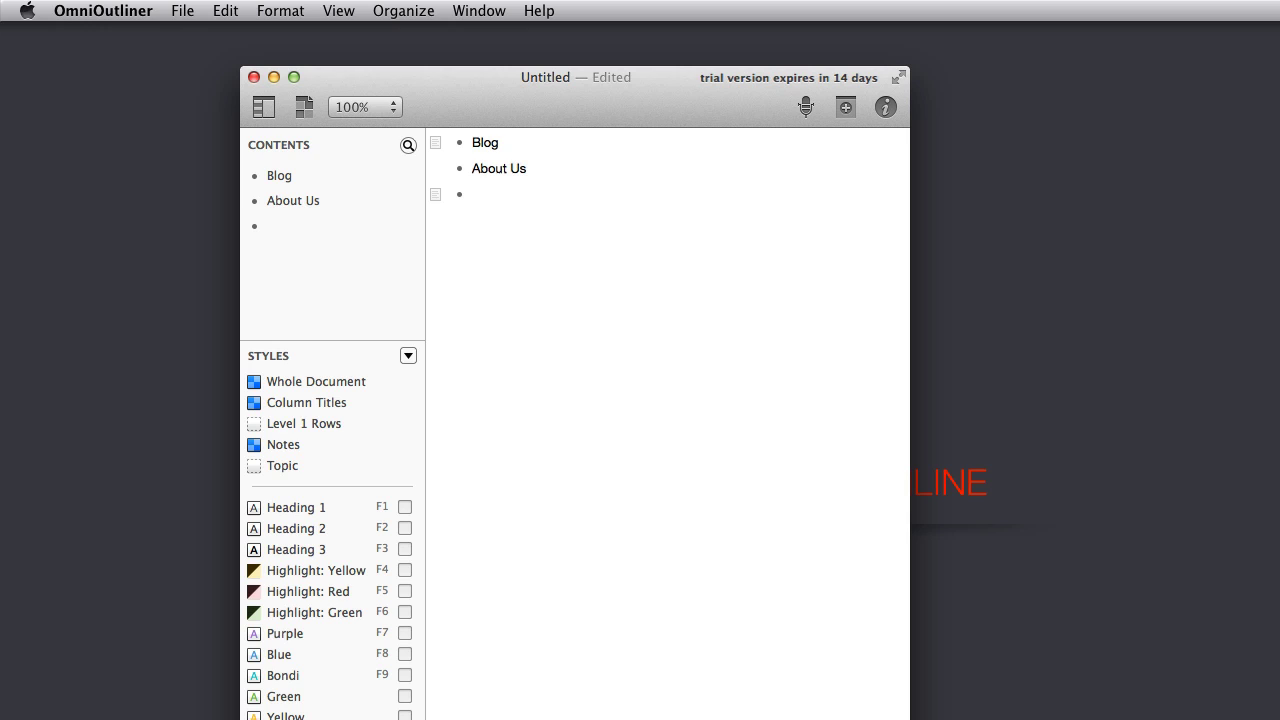
pyautogui.write('Contact')
pyautogui.press('Return')
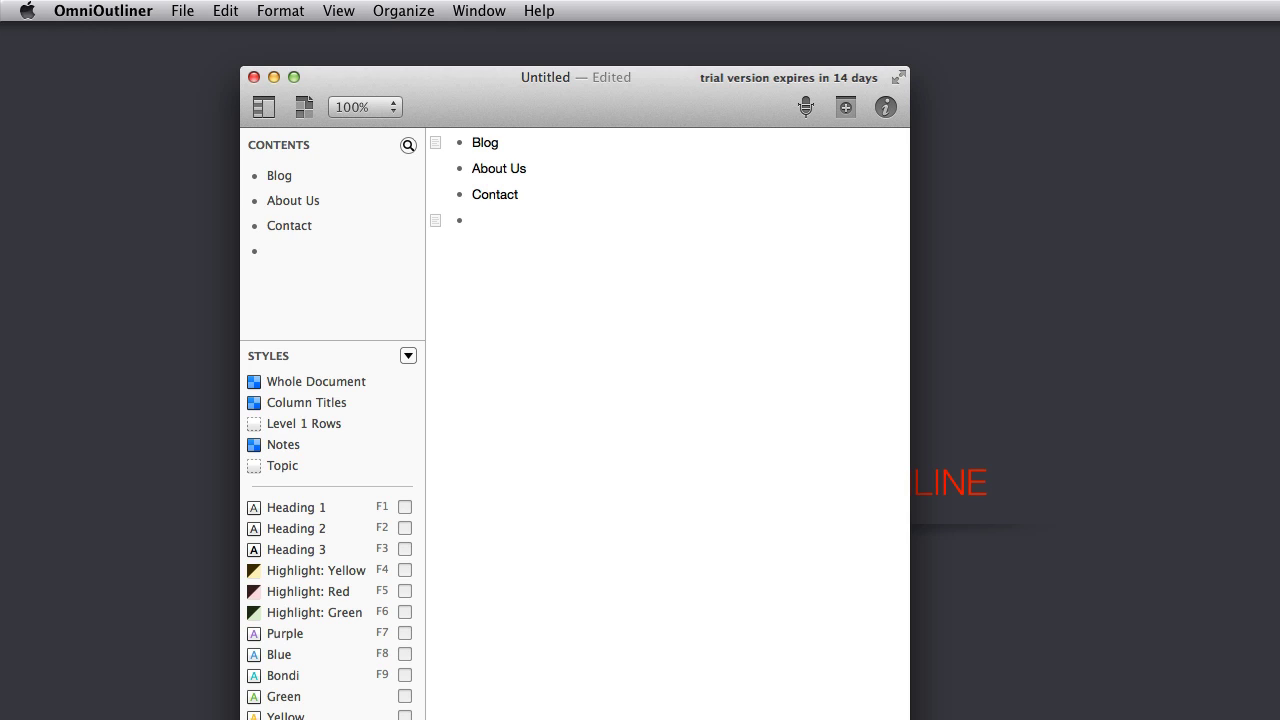
pyautogui.write('Services')
pyautogui.press('Return')
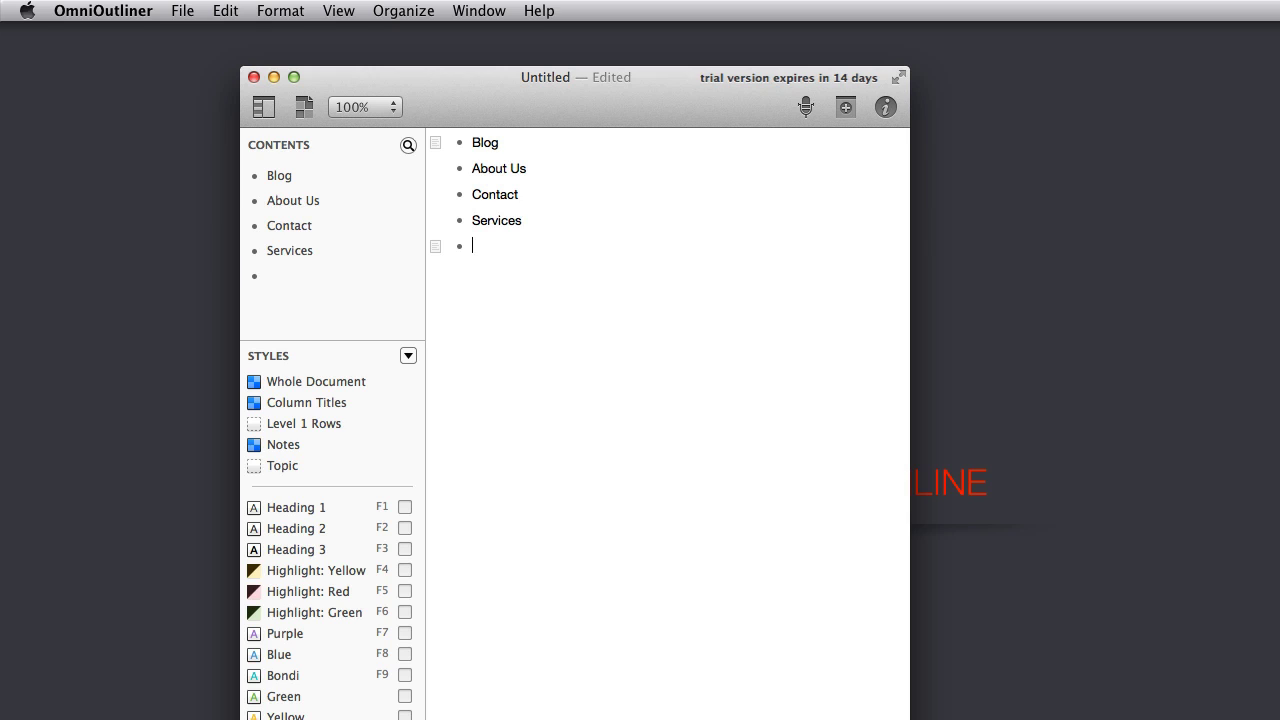
# Step: Add rows for Graphics Design and Technical Services
pyautogui.write('Graphics')
pyautogui.press('BackSpace')
pyautogui.press('BackSpace')
pyautogui.press('BackSpace')
pyautogui.press('BackSpace')
pyautogui.press('BackSpace')
pyautogui.write('phics Design')
pyautogui.press('Return')
pyautogui.write('Techni')
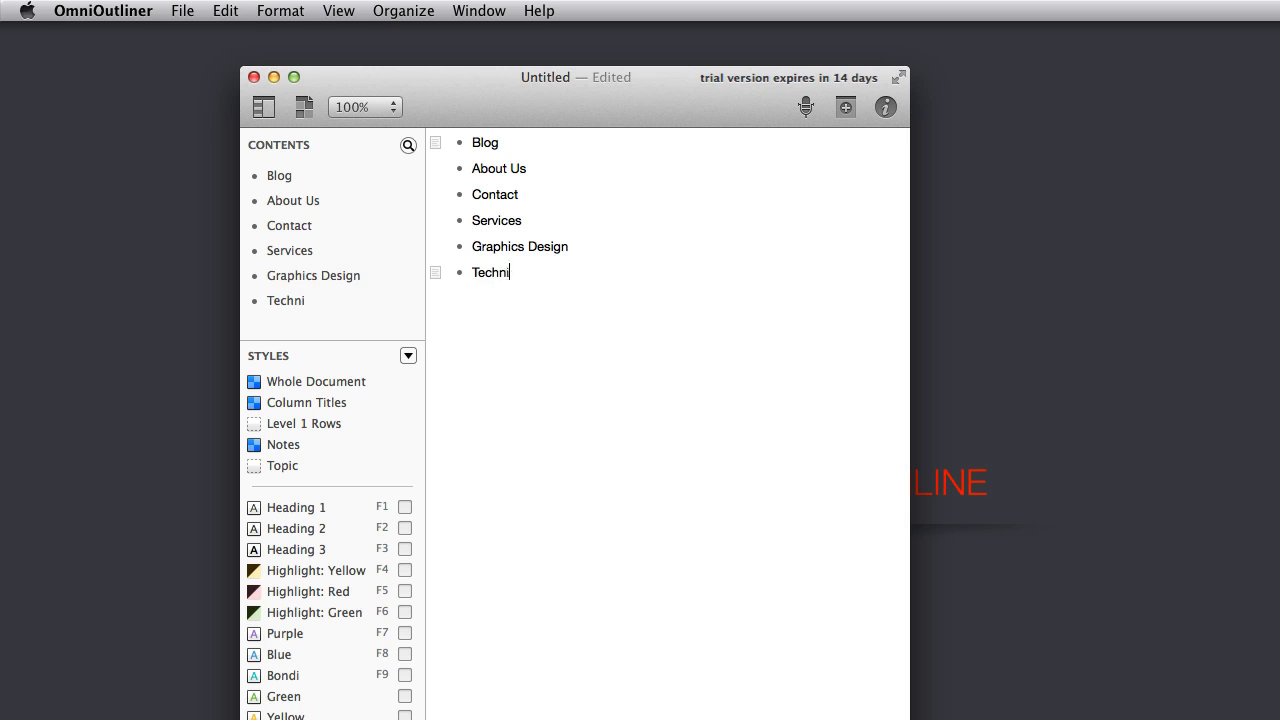
pyautogui.write('cal Services')
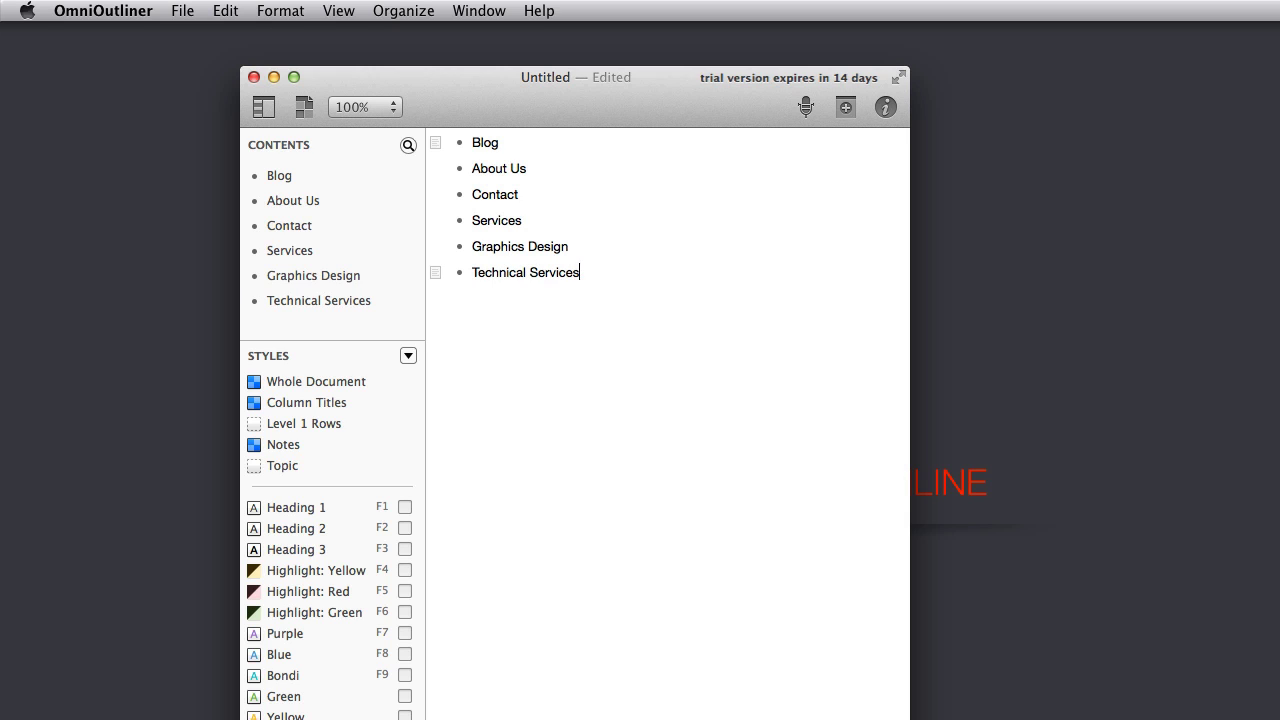
pyautogui.press('Return')
# Step: Add three Bio rows, then Contact Form and 'Map showing company location'
pyautogui.write('Bio - Mary')
pyautogui.press('Return')
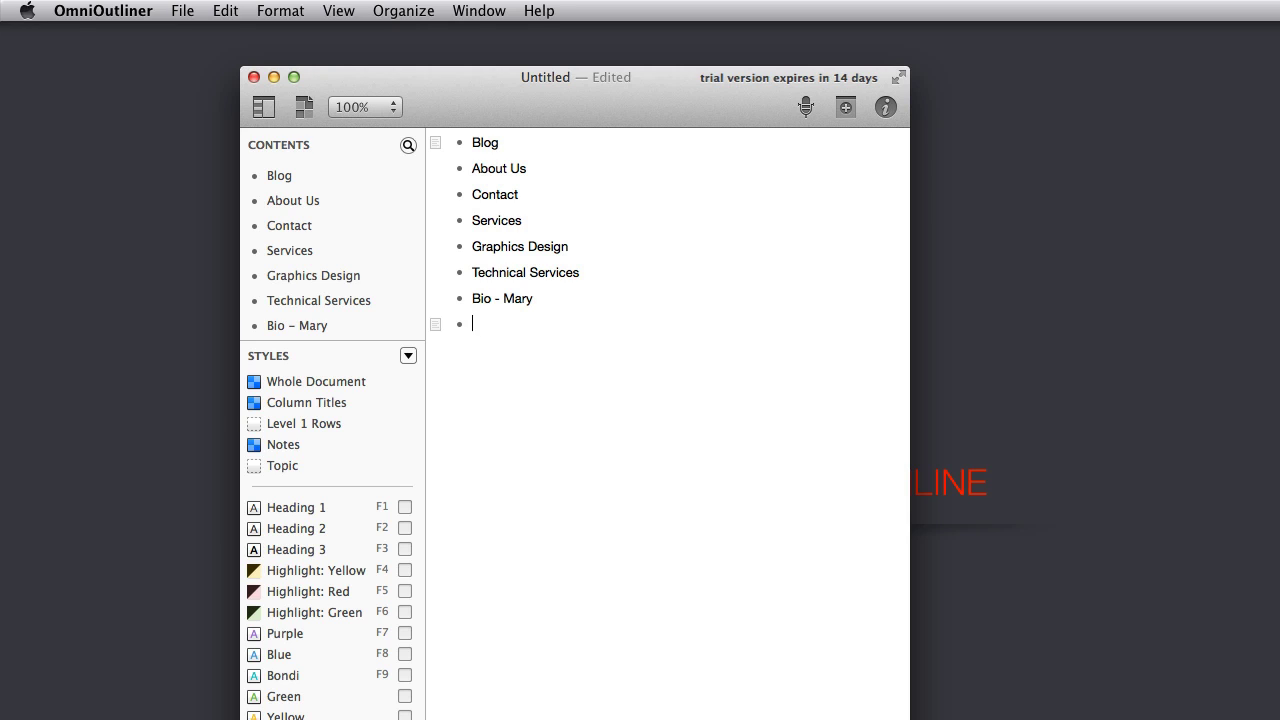
pyautogui.write('Bio - John')
pyautogui.press('Return')
pyautogui.write('Bio - C')
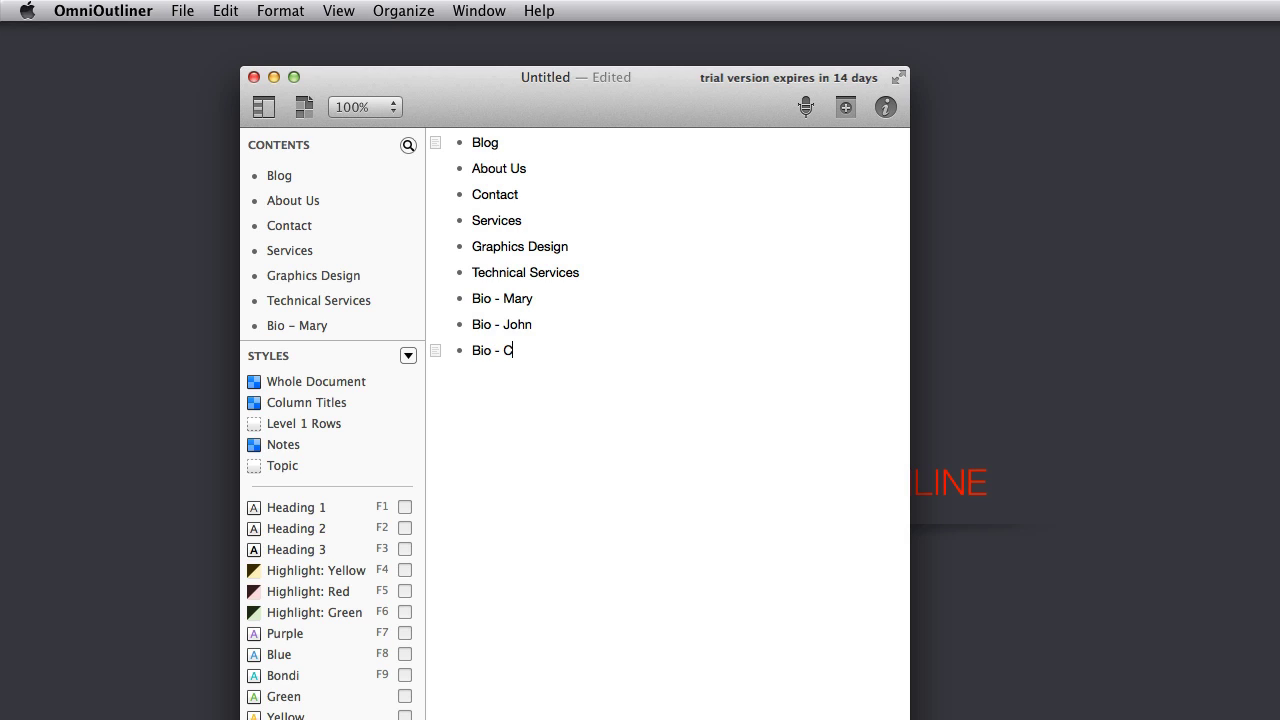
pyautogui.write('harles')
pyautogui.press('Return')
pyautogui.write('Contact Form')
pyautogui.press('Return')
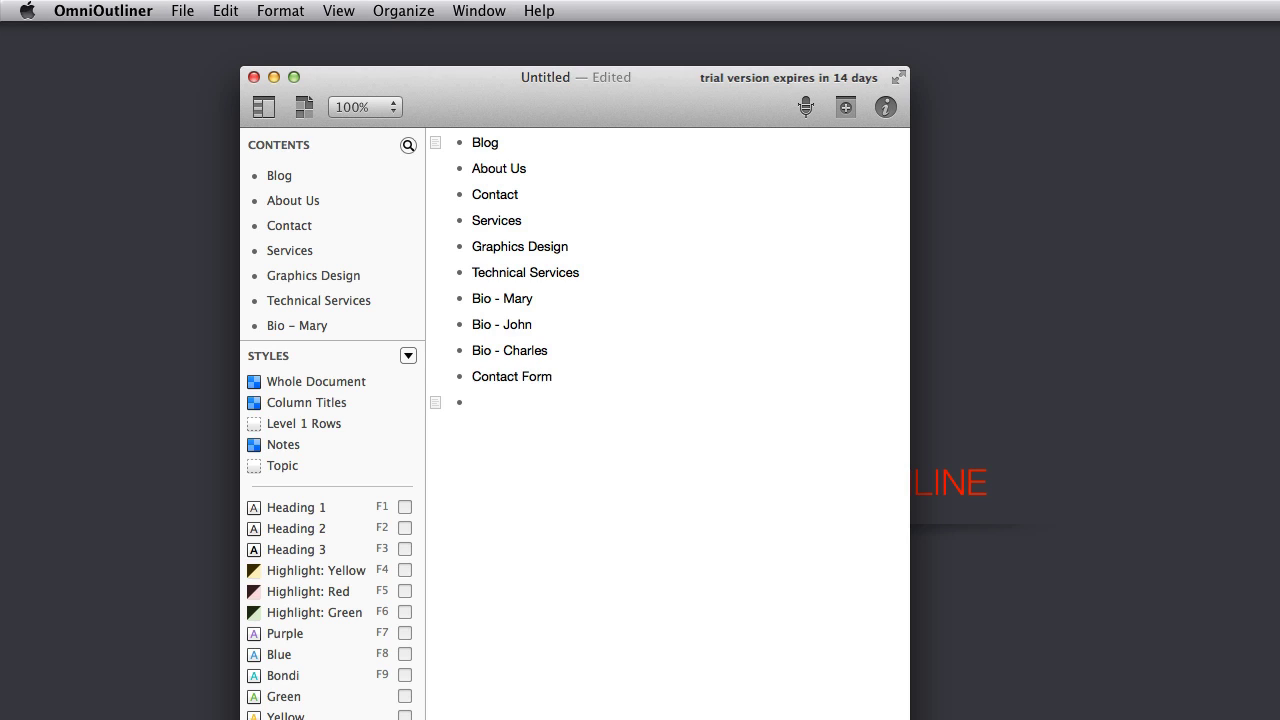
pyautogui.write('Map showing company location')
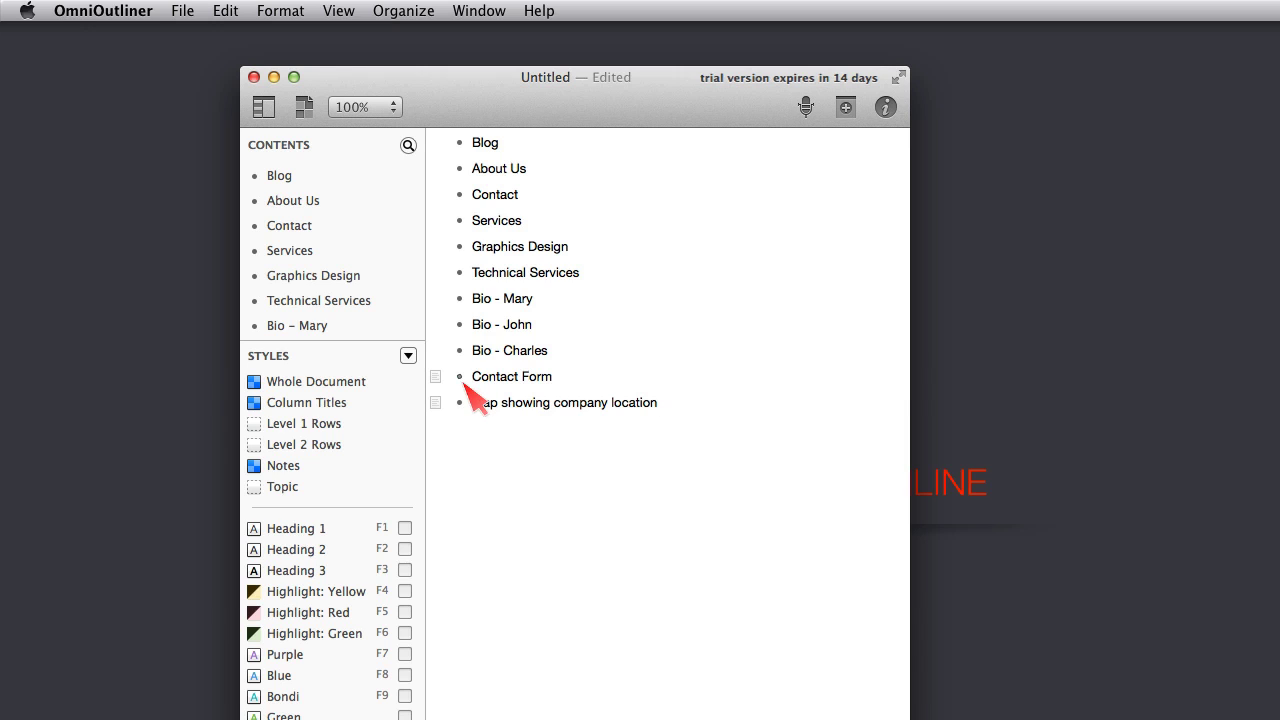
# Step: Nest Contact Form and the company-location map row under Contact
pyautogui.moveTo(464, 380); pyautogui.dragTo(527, 207)
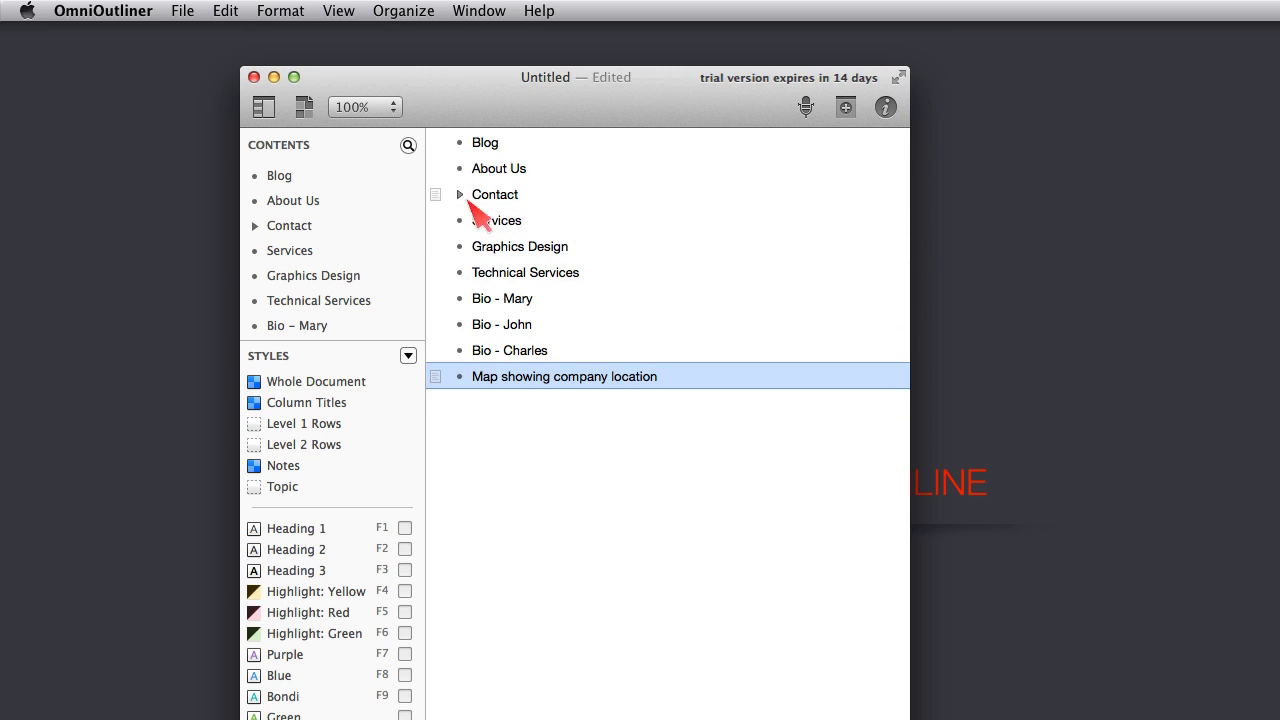
pyautogui.click(460, 195)
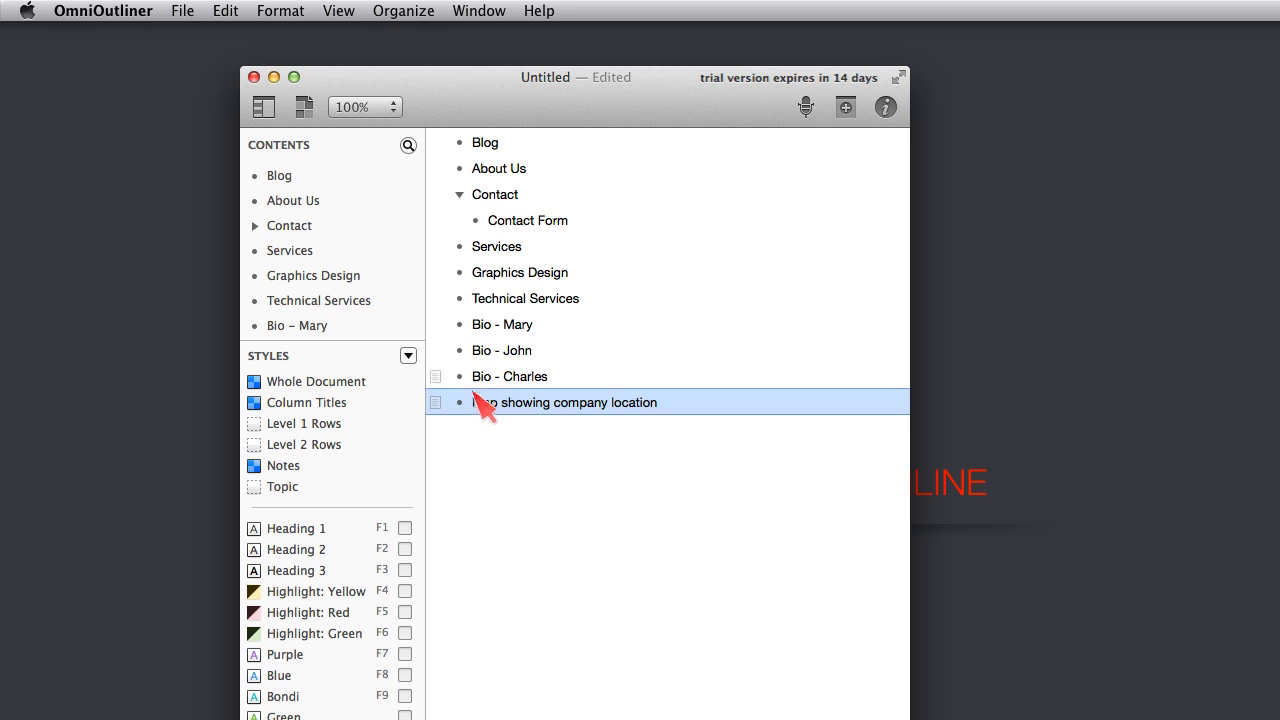
pyautogui.moveTo(459, 403); pyautogui.dragTo(484, 248)
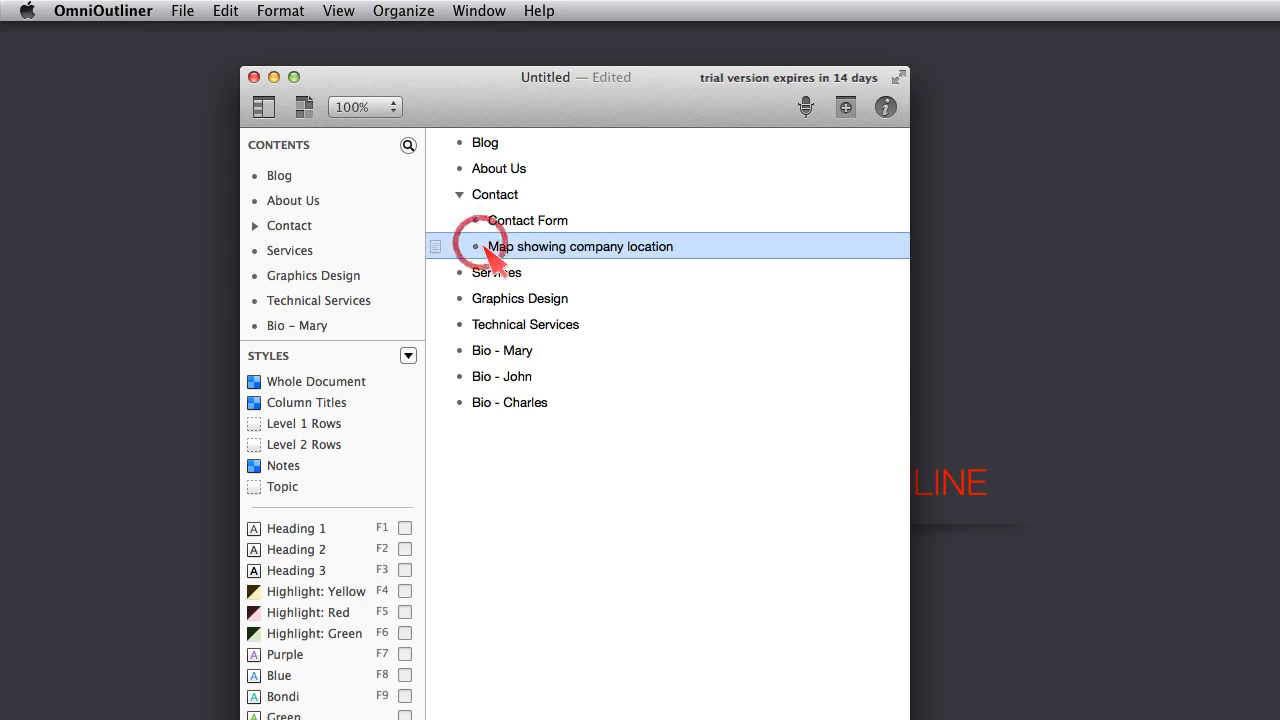
# Step: Select the three Bio rows and move them under About Us
pyautogui.click(462, 356)
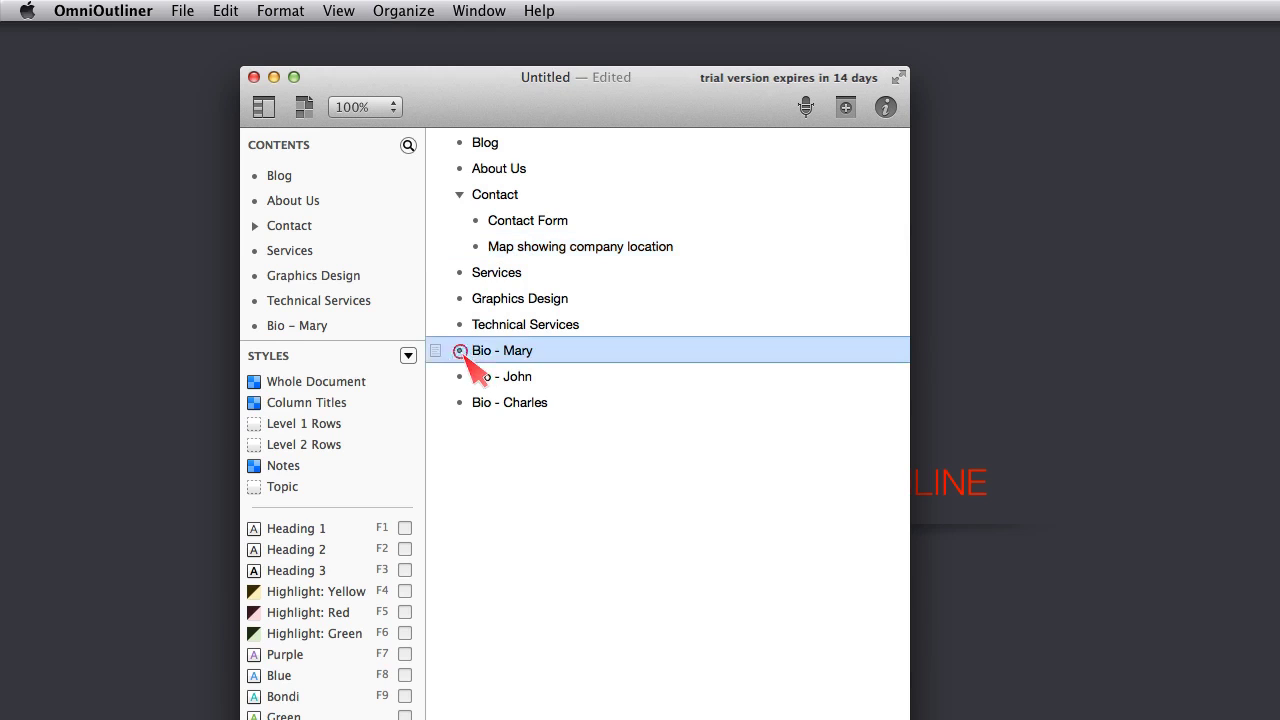
pyautogui.keyDown('shift'); pyautogui.click(464, 405); pyautogui.keyUp('shift')
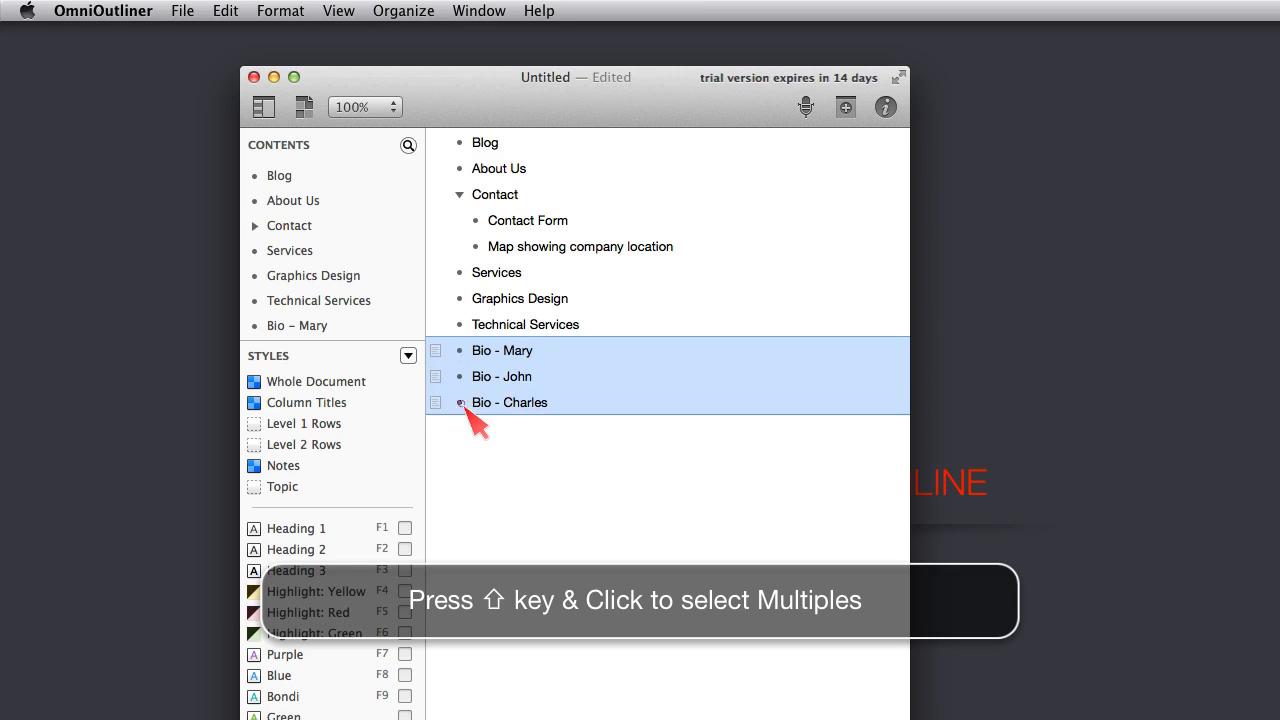
pyautogui.click(461, 351)
pyautogui.moveTo(461, 351); pyautogui.dragTo(532, 170)
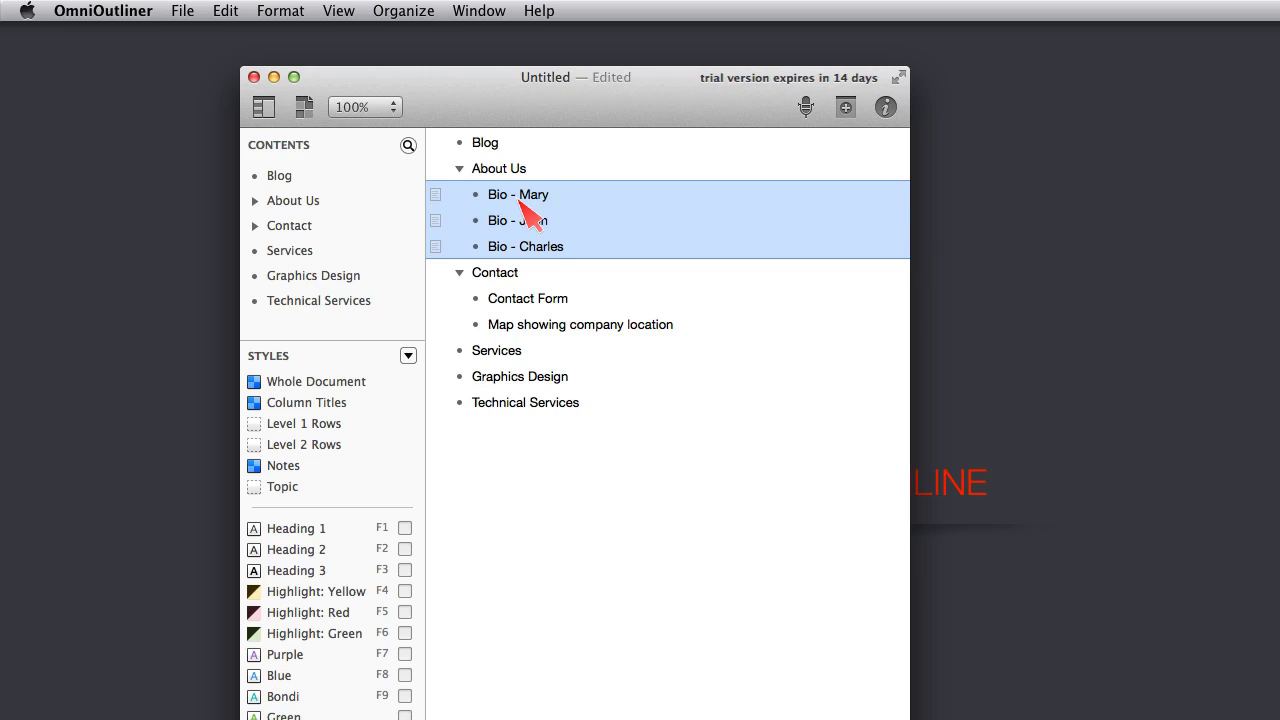
# Step: Indent Graphics Design and Technical Services under Services
pyautogui.click(534, 220)
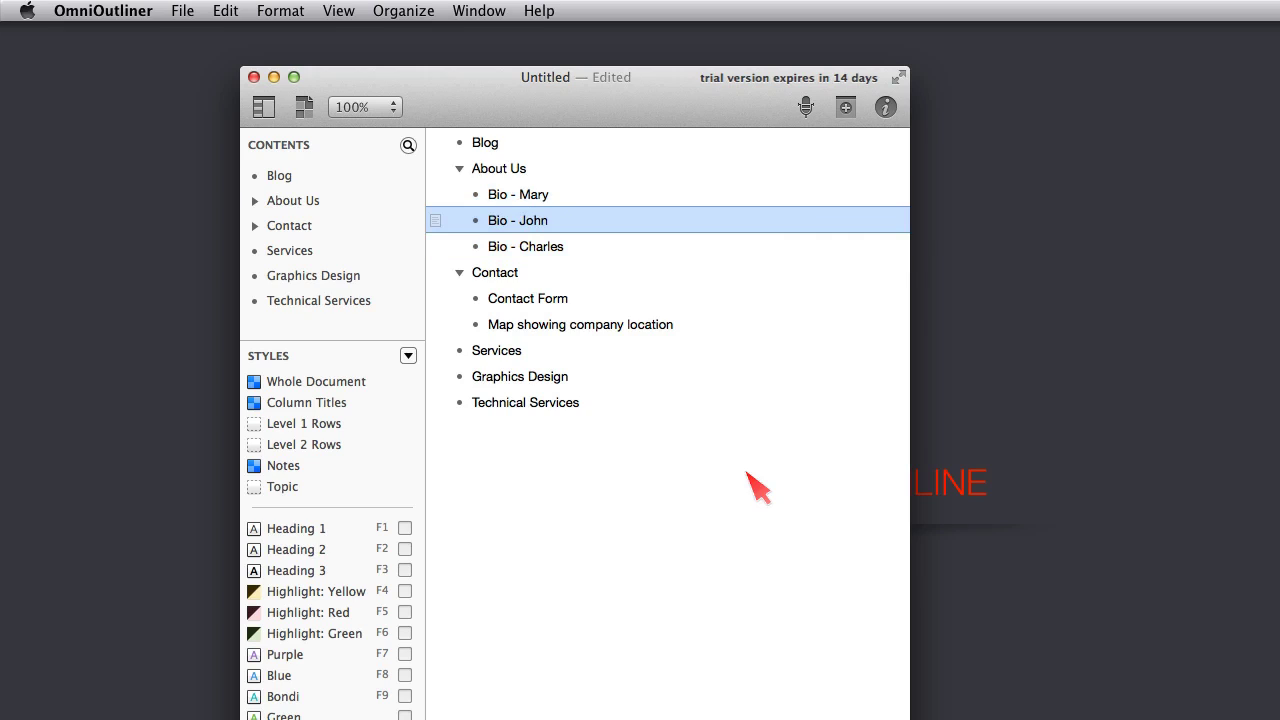
pyautogui.click(458, 382)
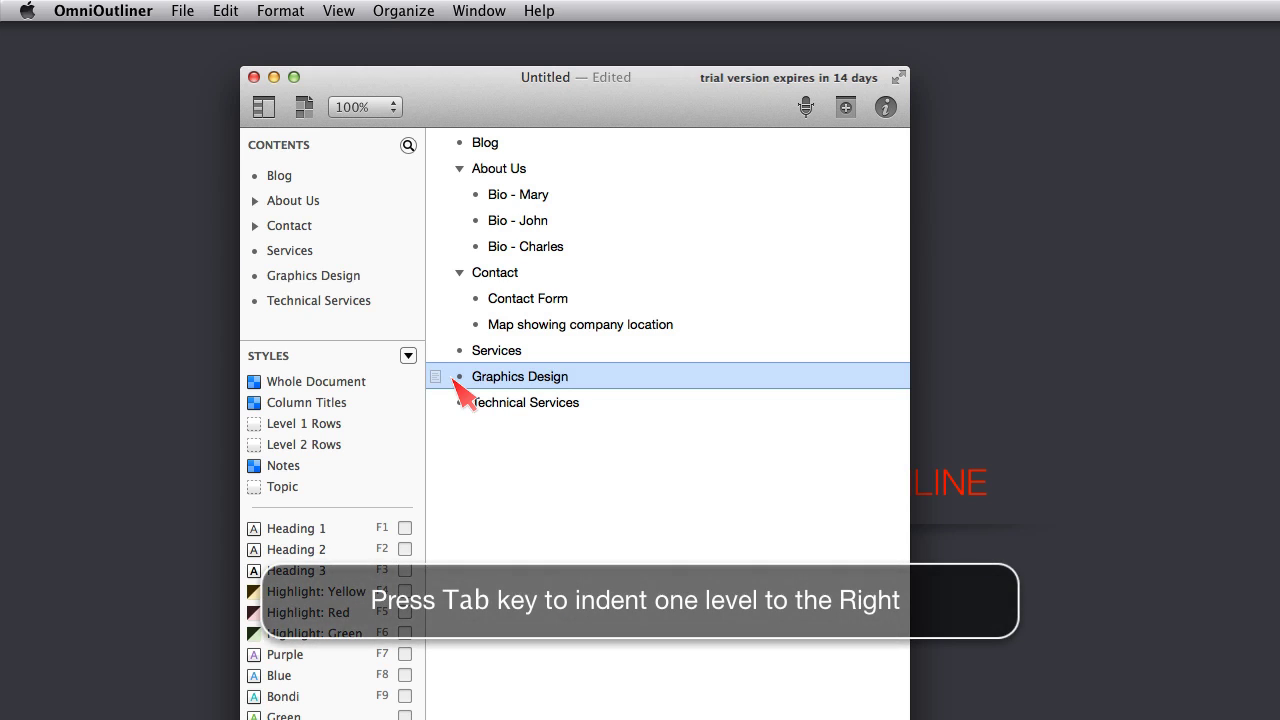
pyautogui.press('Tab')
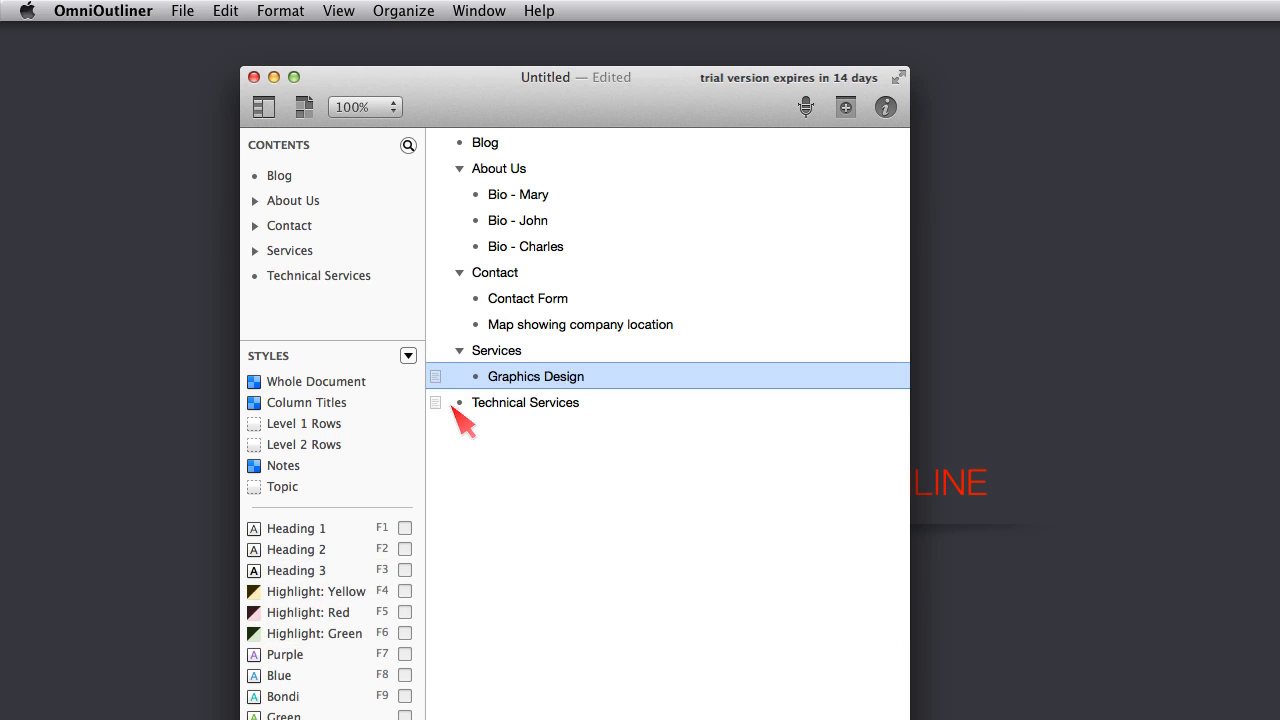
pyautogui.click(453, 403)
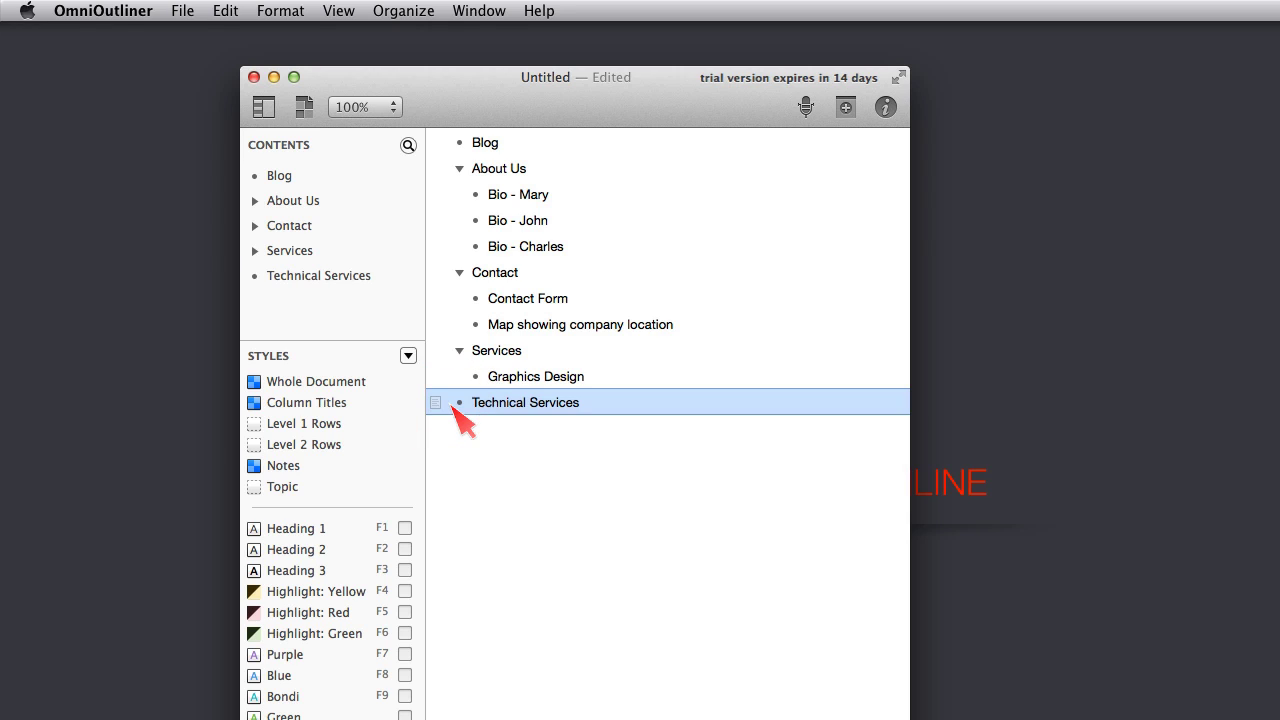
pyautogui.press('Tab')
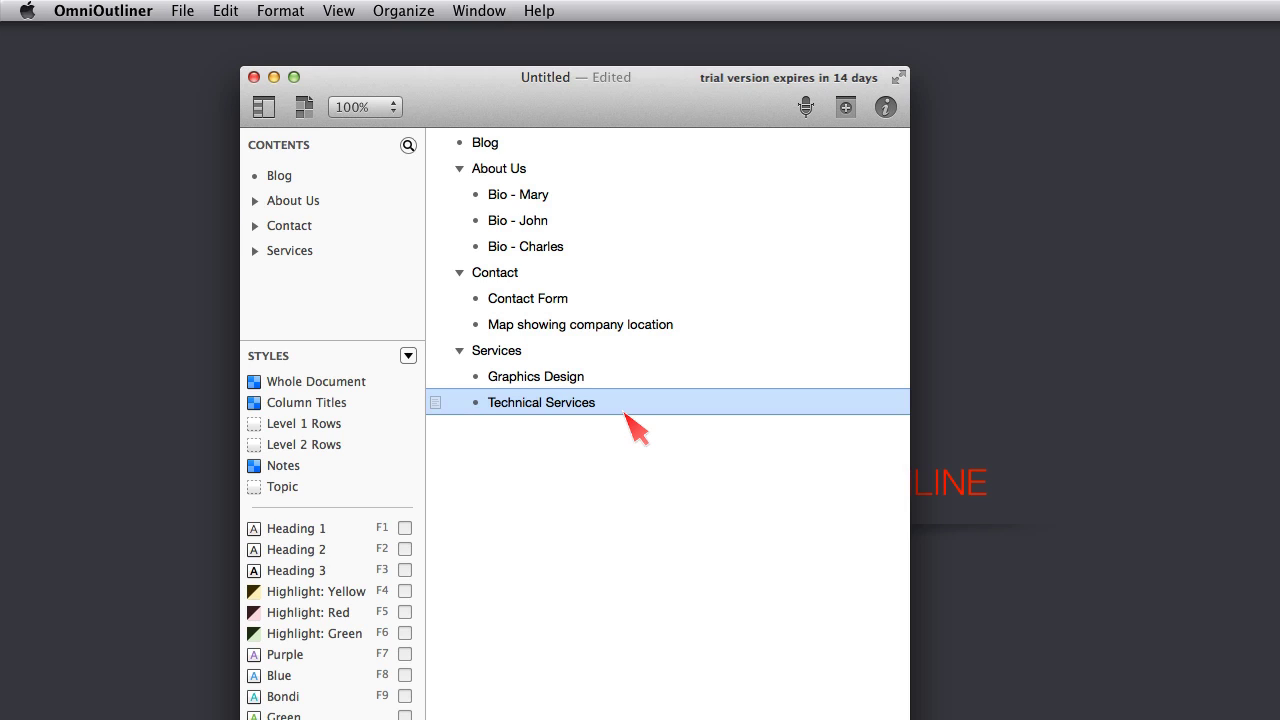
# Step: Add Consulting Services under Services and a new top-level Home row
pyautogui.press('Return')
pyautogui.write('C')
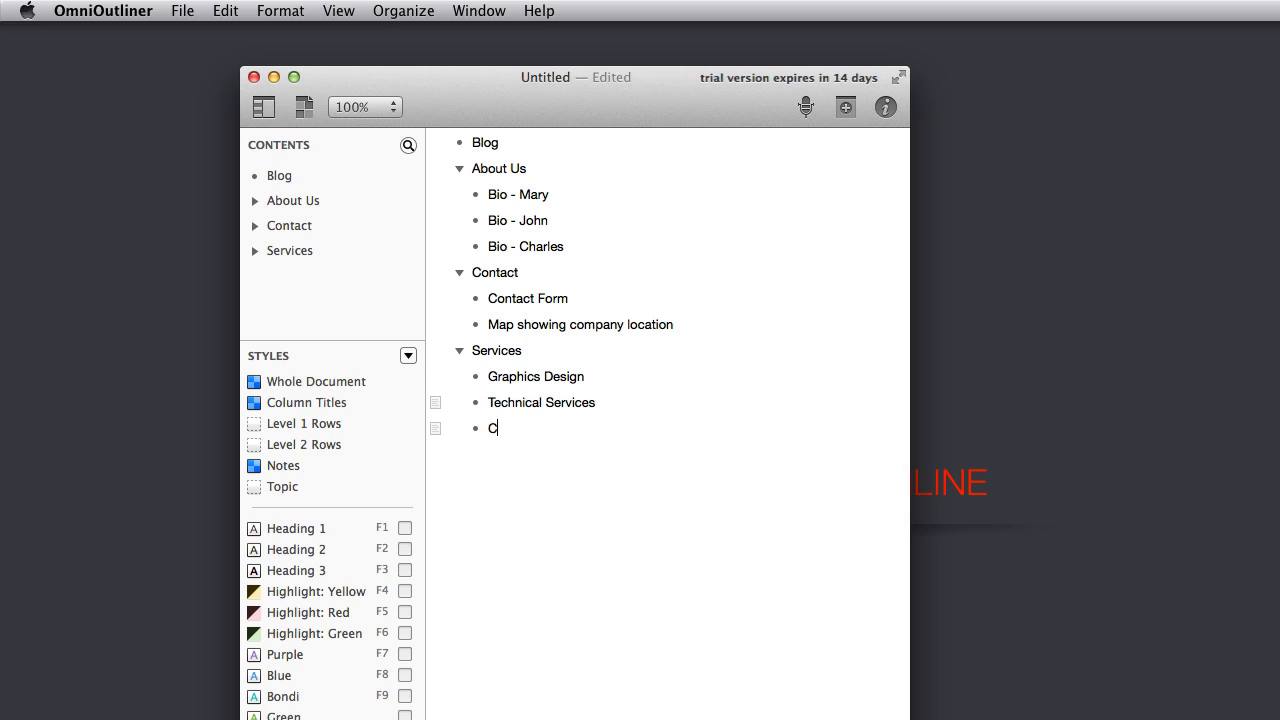
pyautogui.write('onsulting Services')
pyautogui.press('Return')
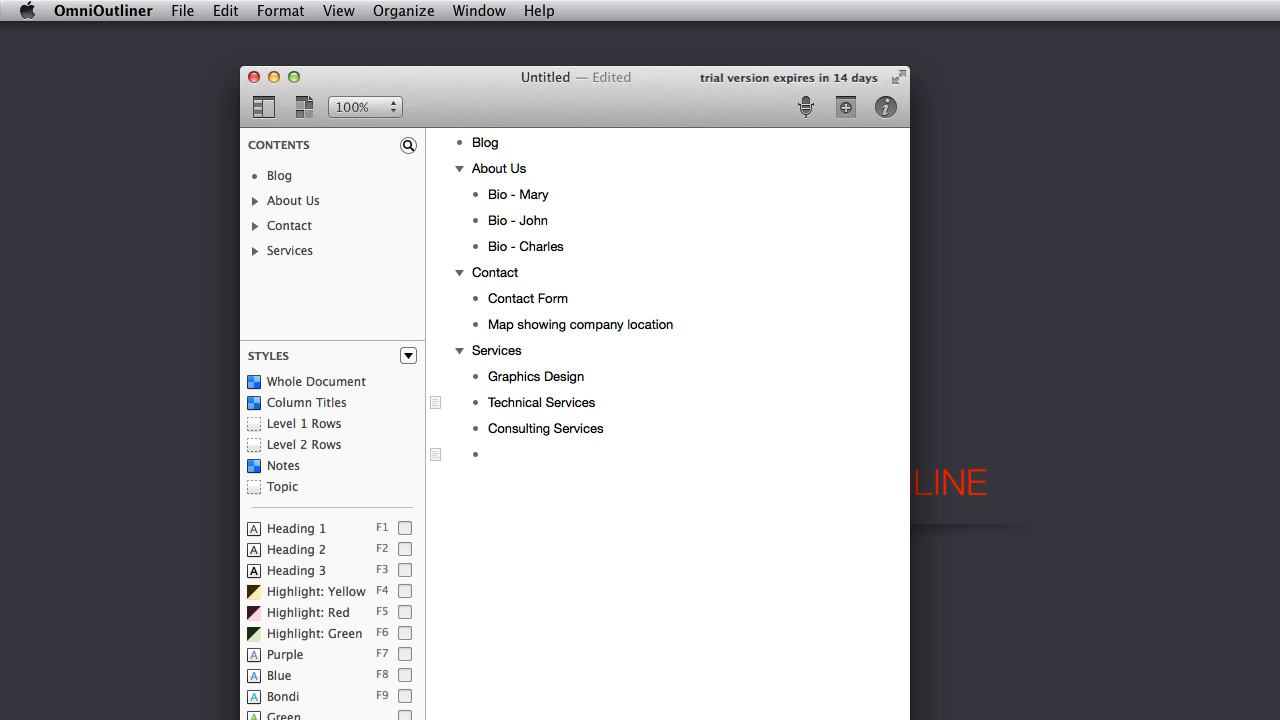
pyautogui.write('Home')
pyautogui.hotkey('shift', 'Tab')
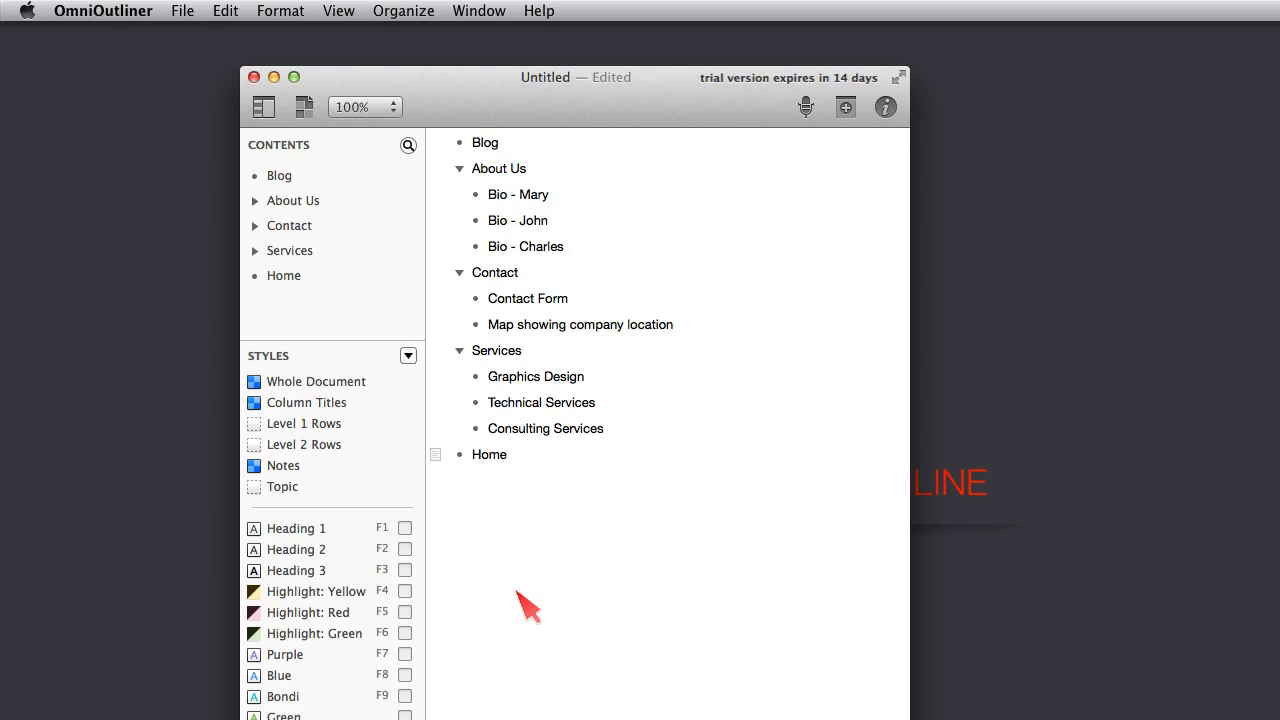
# Step: Drag the pages into order Home, About Us, Blog, Services, Contact, then start an indented row under Blog
pyautogui.click(461, 457)
pyautogui.moveTo(462, 462); pyautogui.dragTo(450, 136)
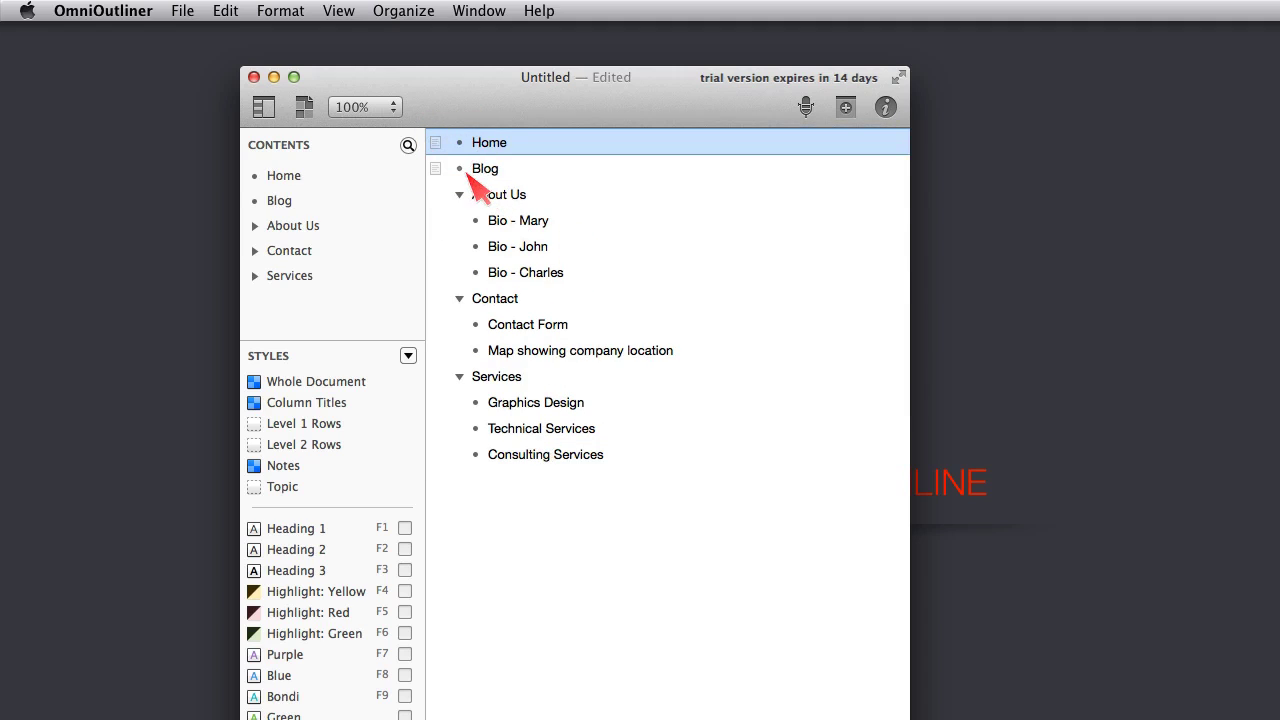
pyautogui.moveTo(461, 170); pyautogui.dragTo(460, 284)
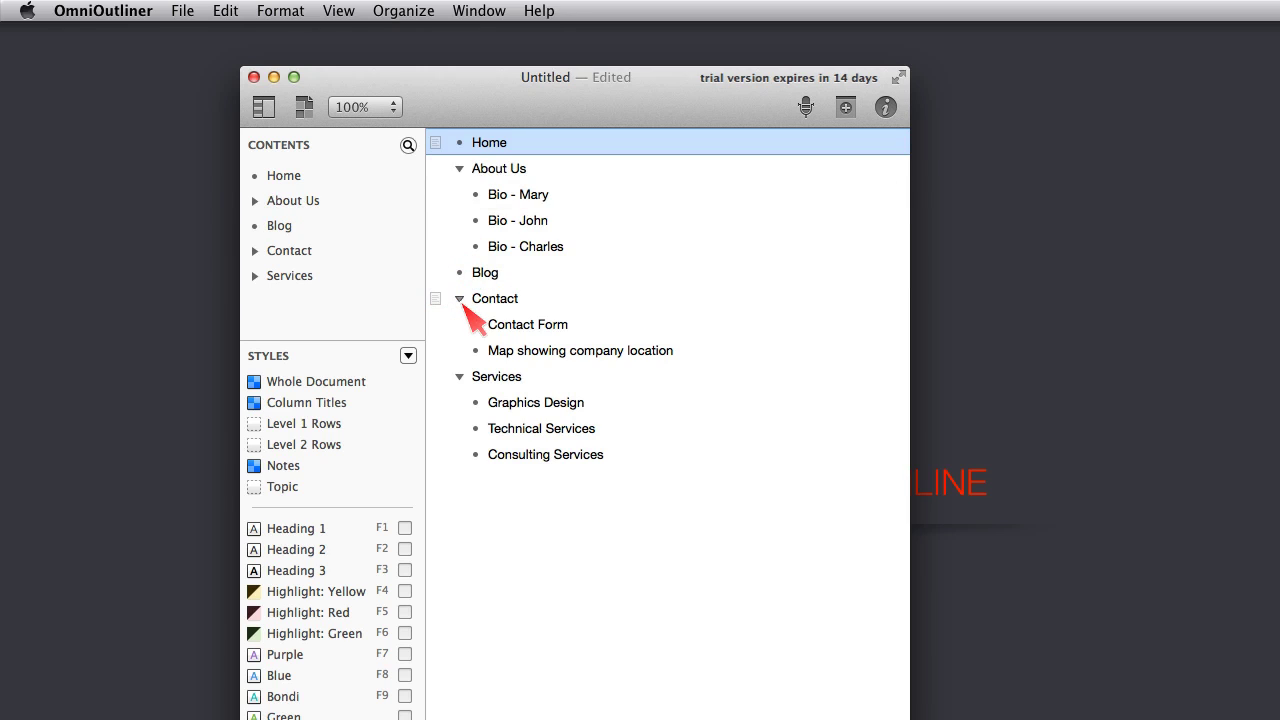
pyautogui.moveTo(463, 305); pyautogui.dragTo(456, 470)
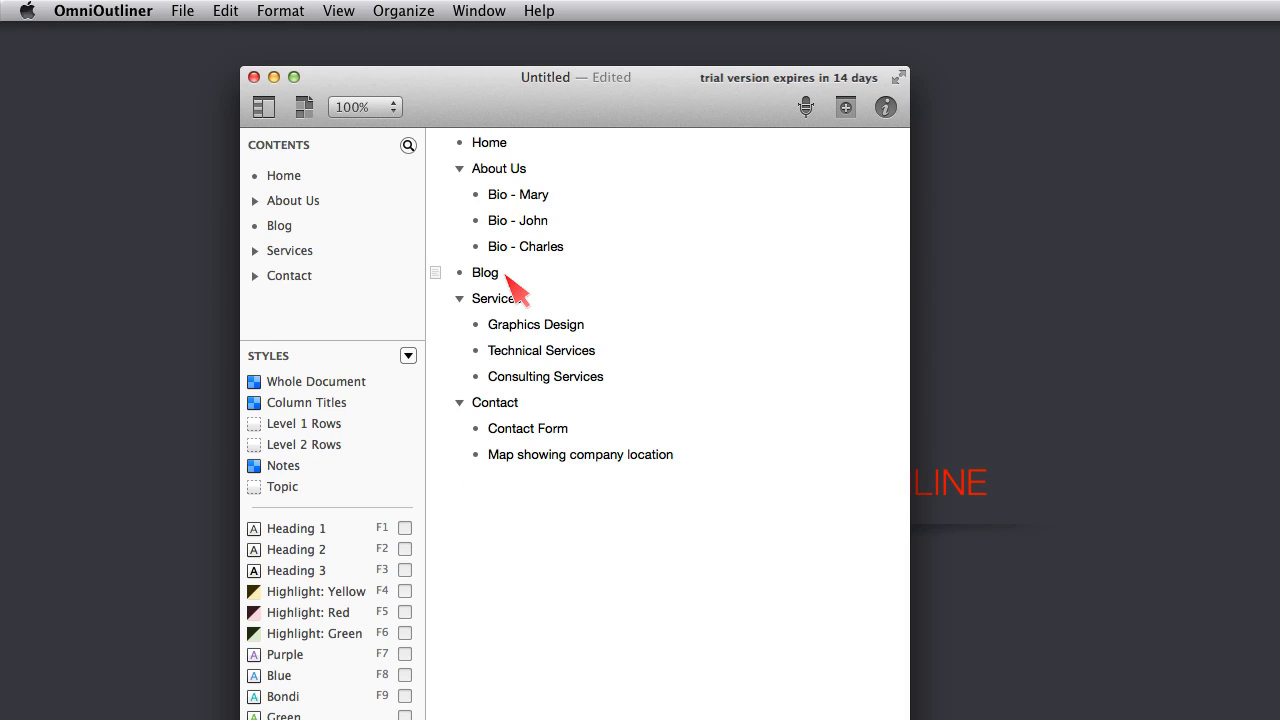
pyautogui.press('Return')
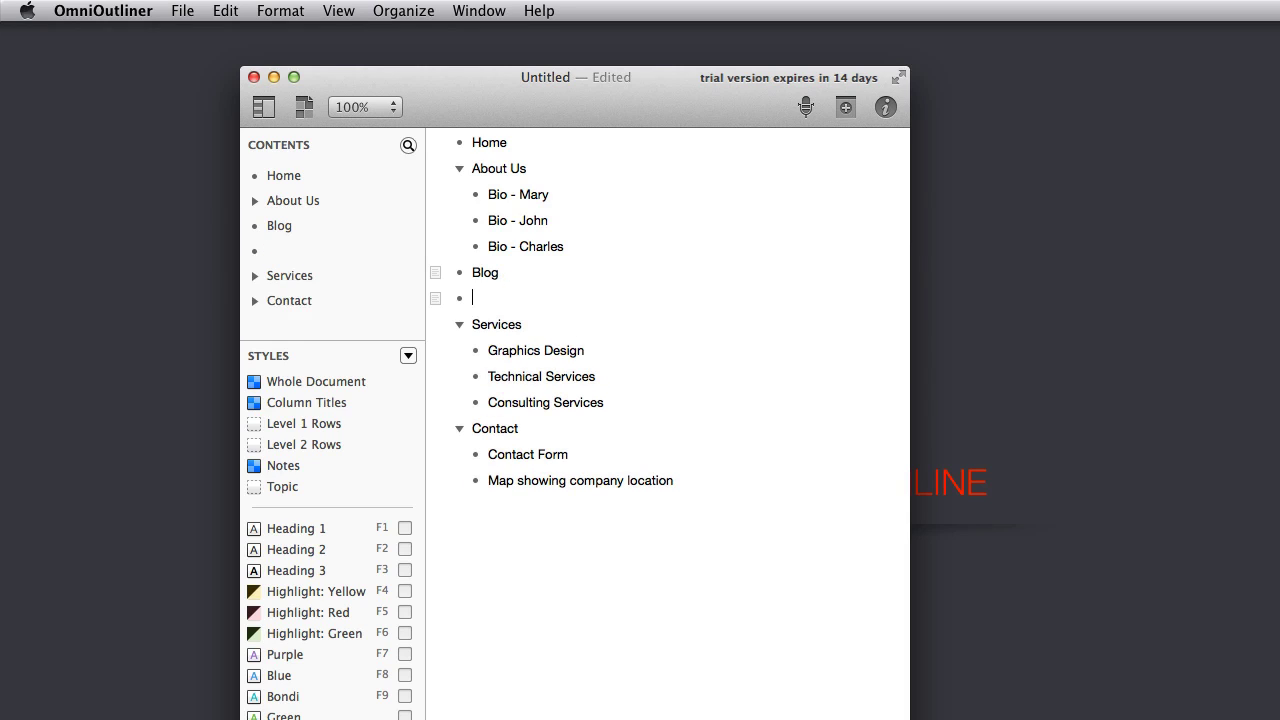
pyautogui.press('Tab')
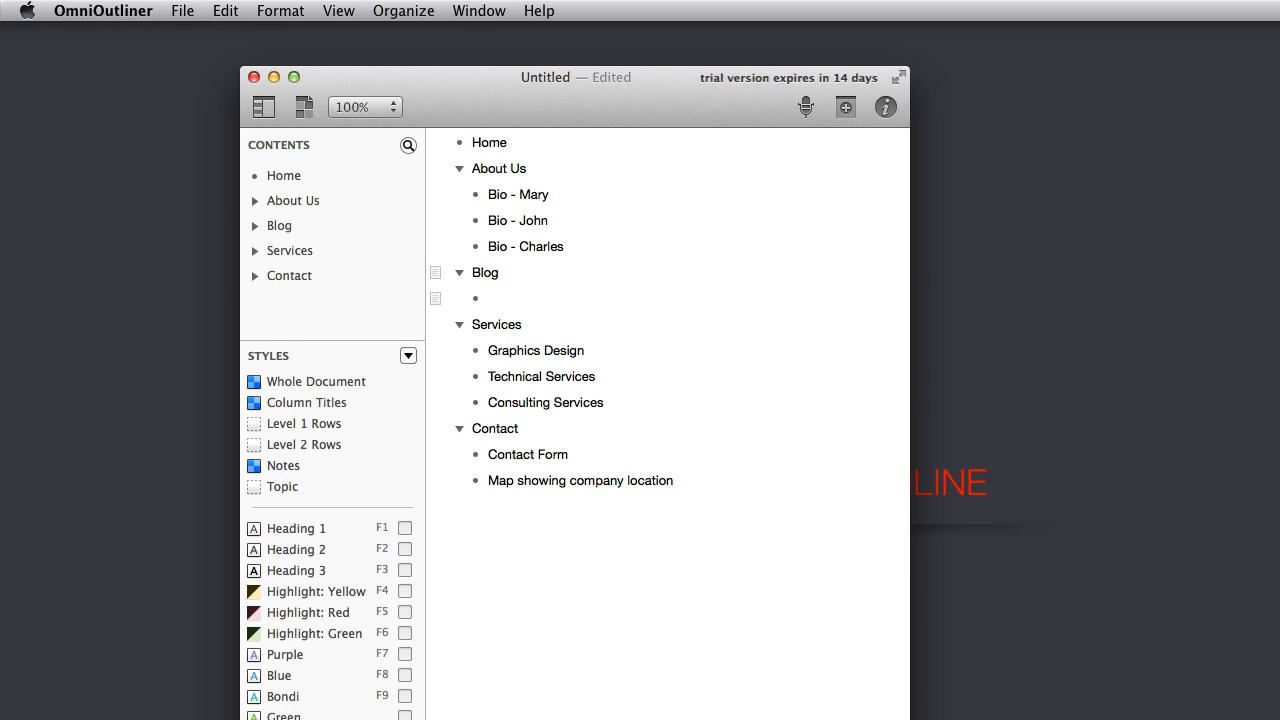
# Step: Enter Announcements (fixing a typo), Tips & Tricks and Industry News as Blog's three child rows
pyautogui.write('Announc')
pyautogui.press('BackSpace')
pyautogui.press('BackSpace')
pyautogui.press('BackSpace')
pyautogui.write('ouncements')
pyautogui.press('Return')
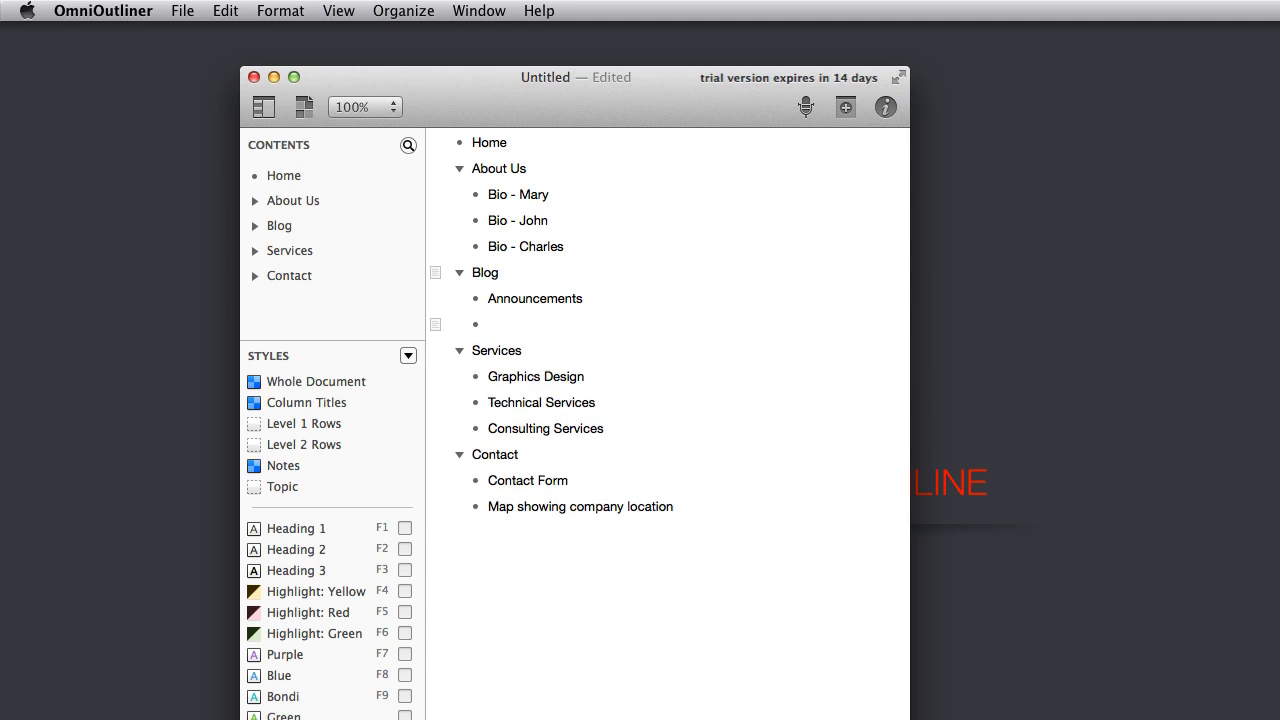
pyautogui.write('Tips & Tricks')
pyautogui.press('Return')
pyautogui.write('In')
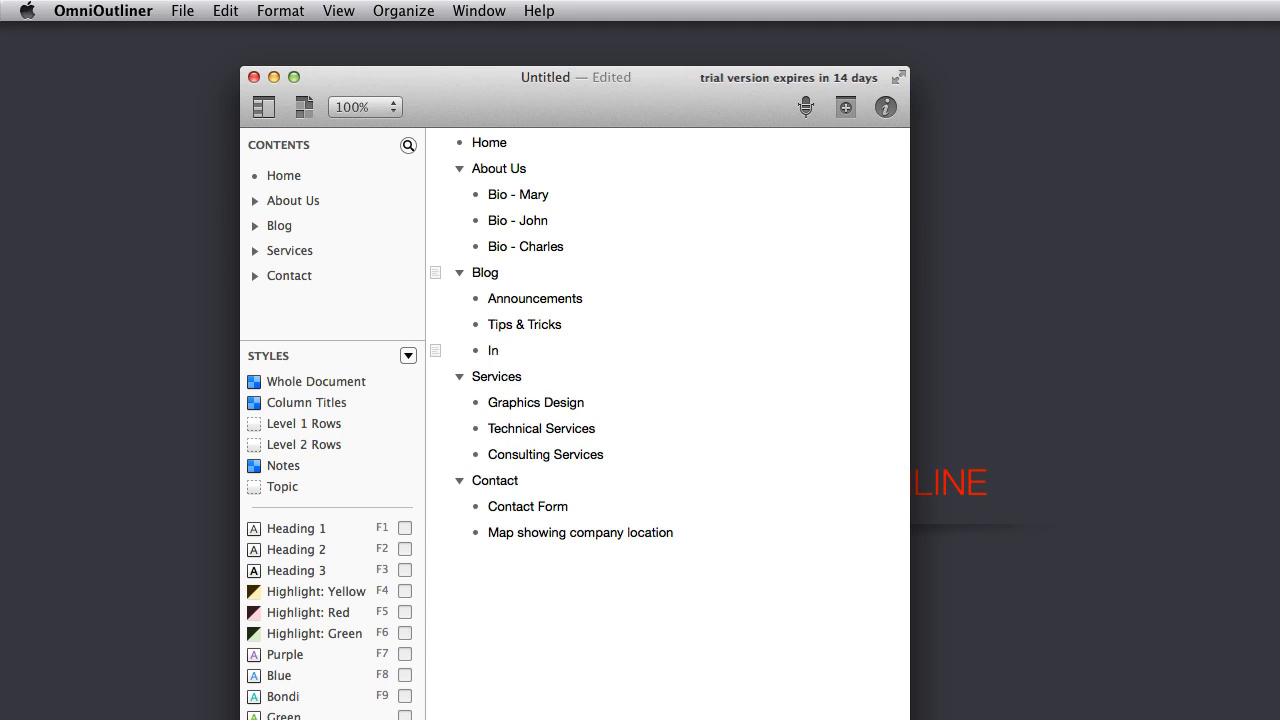
pyautogui.write('dustry News')
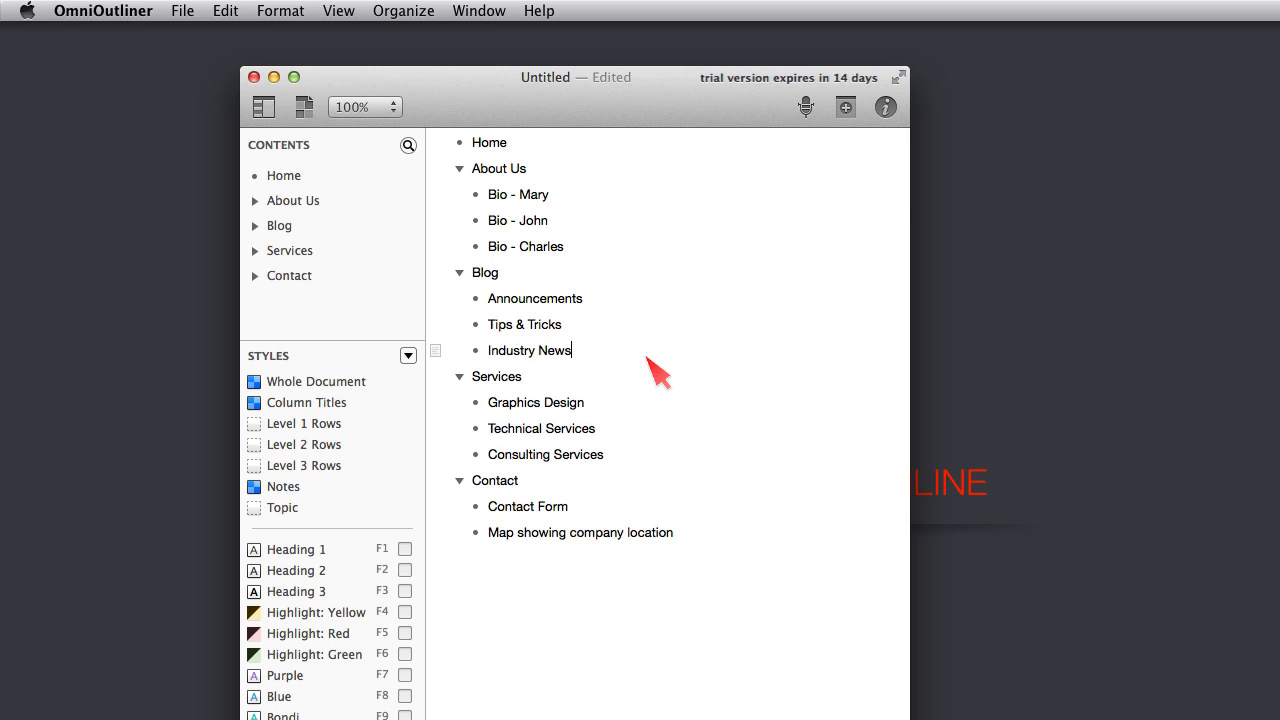
# Step: Add indented child rows Logo Design and Website Concepts under Graphics Design
pyautogui.click(588, 404)
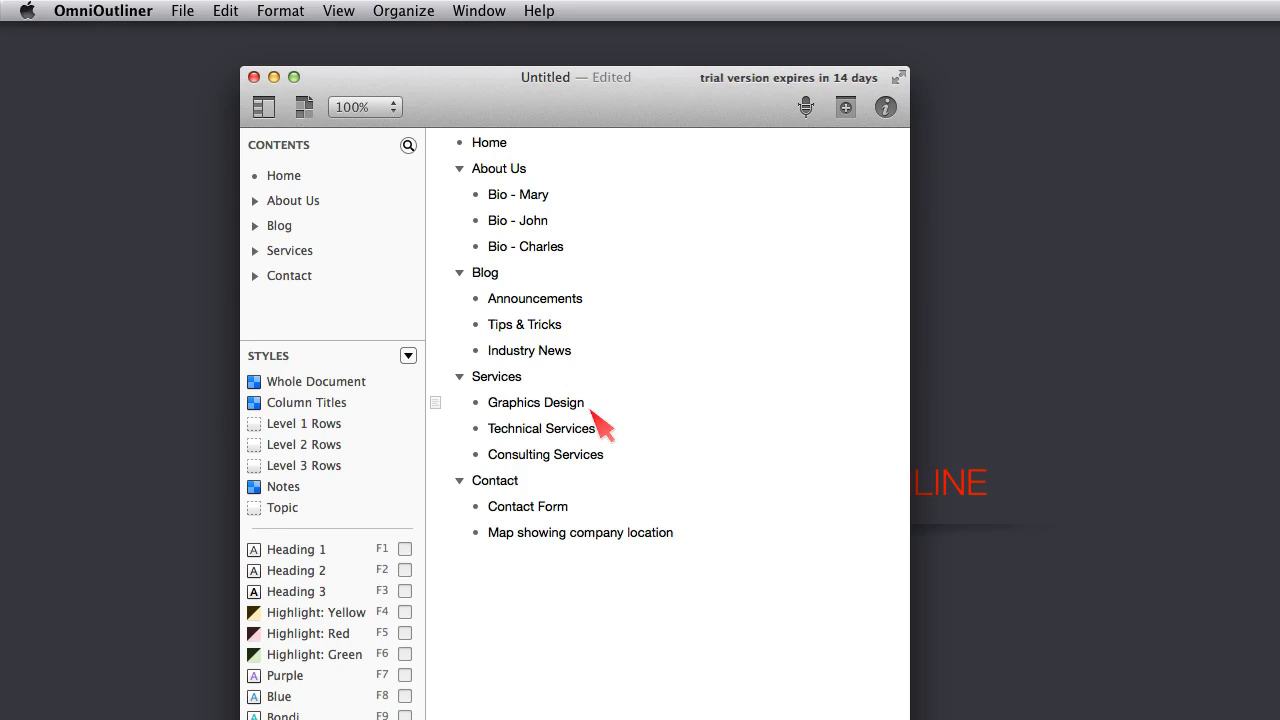
pyautogui.press('Return')
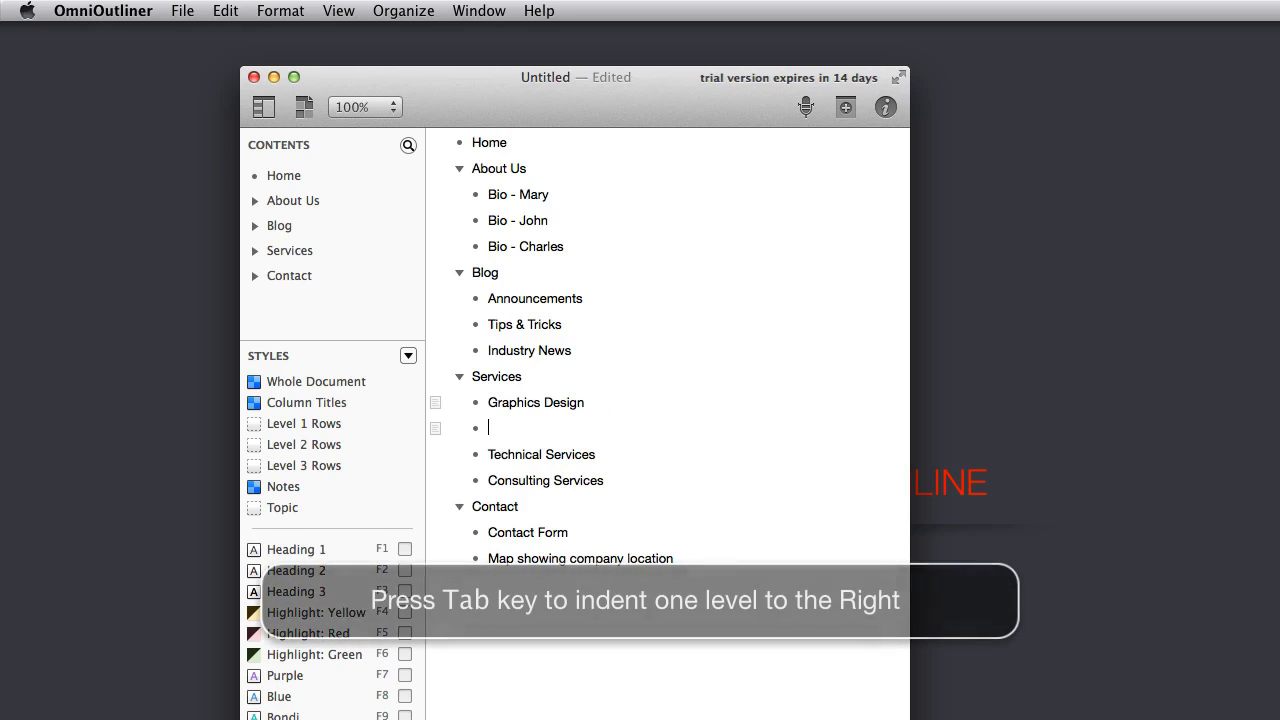
pyautogui.press('Tab')
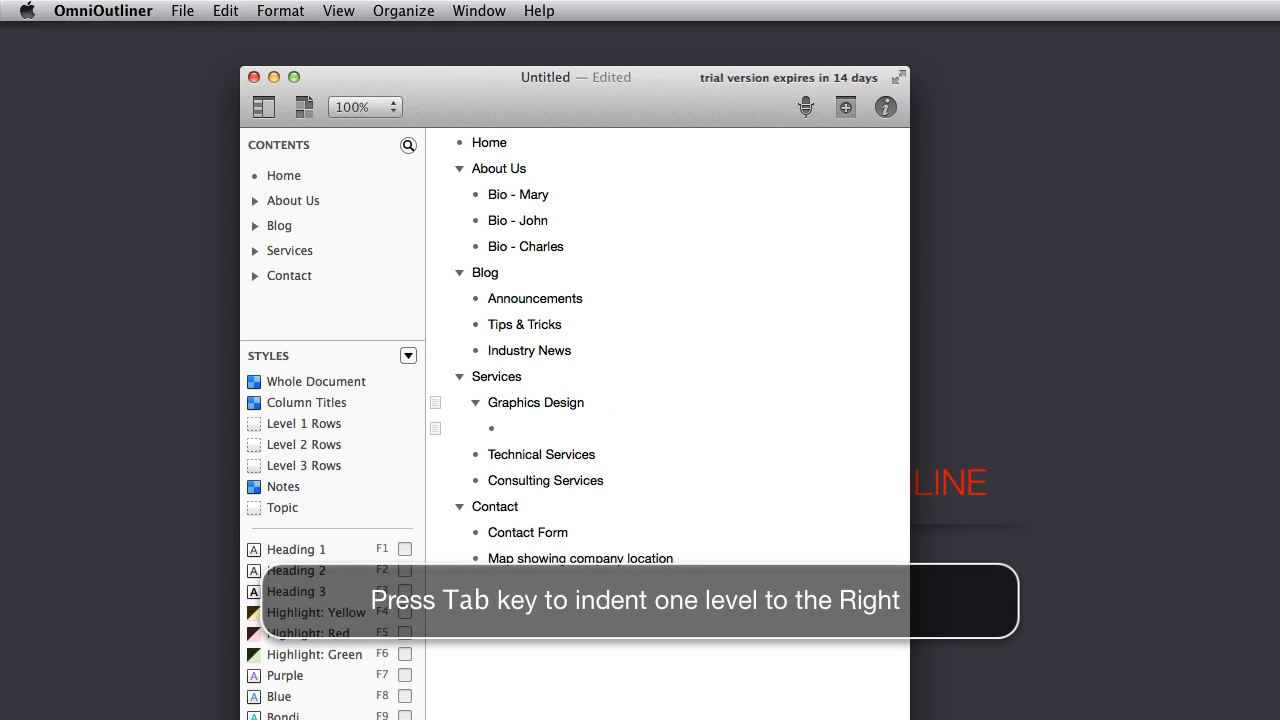
pyautogui.write('Logo Design')
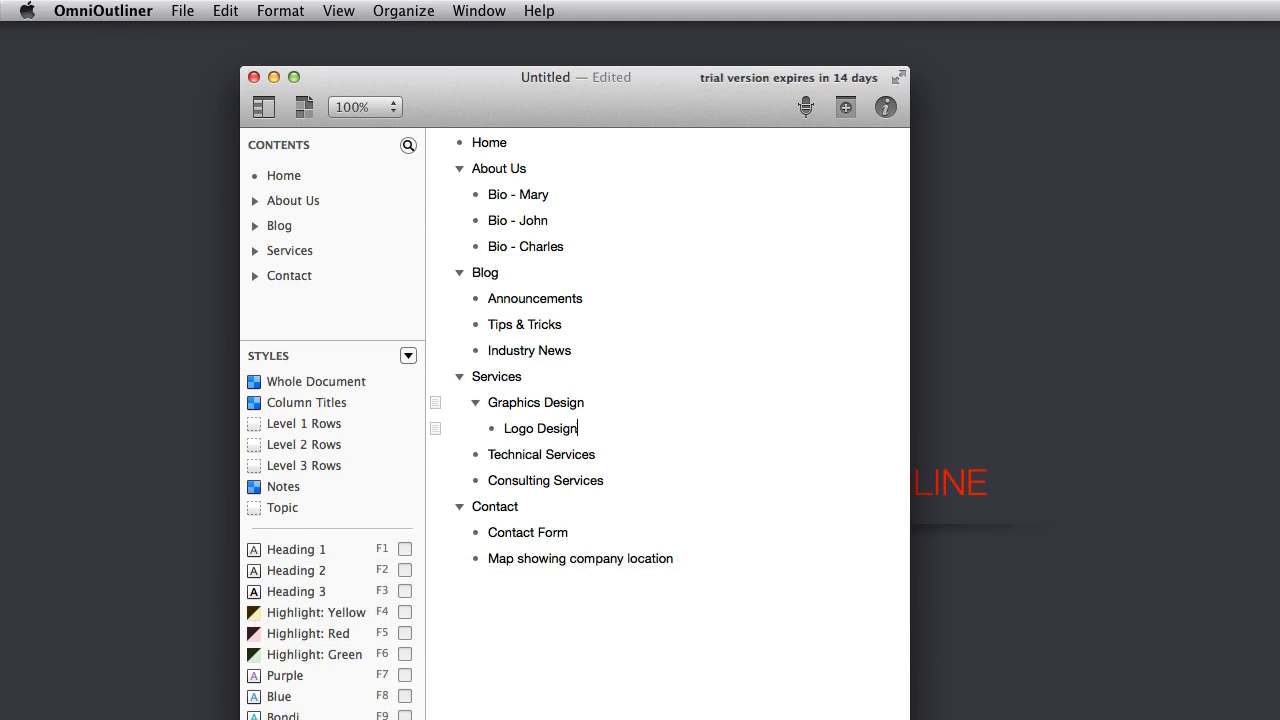
pyautogui.press('Return')
pyautogui.write('Website Concepts')
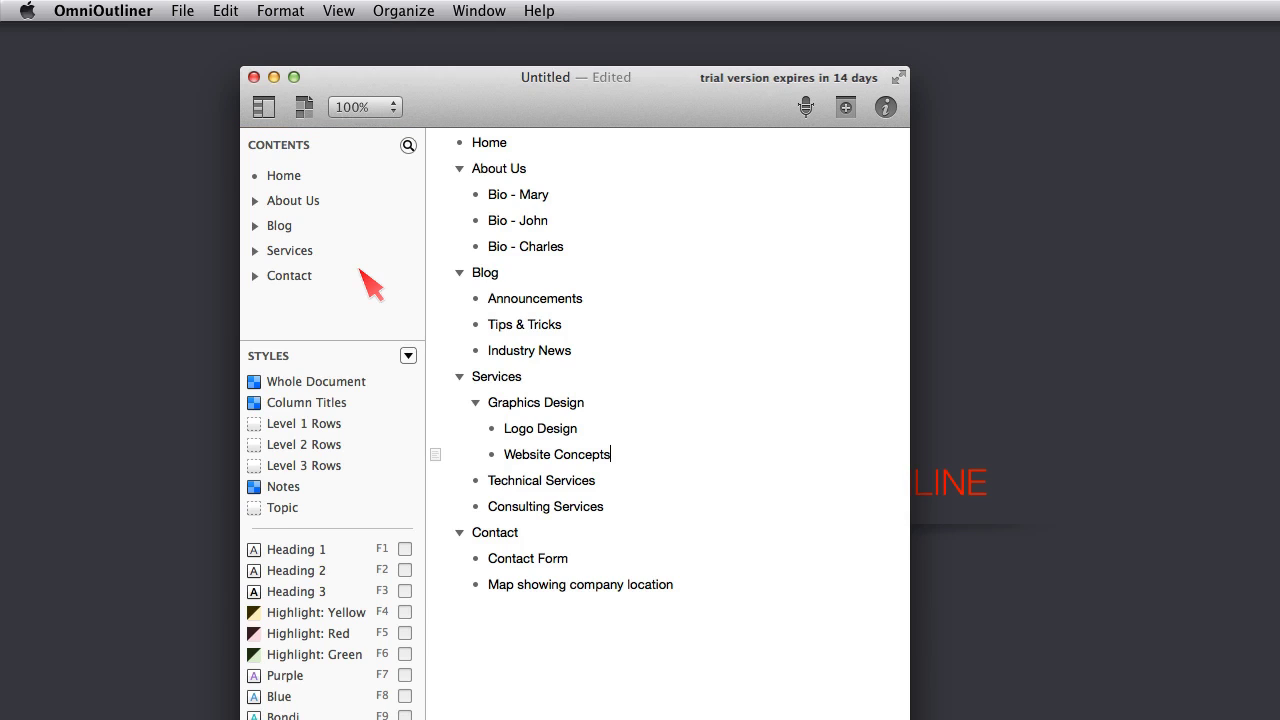
# Step: In the Contents sidebar, focus on Services, expand it, focus Graphics Design, then unfocus to the whole document
pyautogui.click(305, 258)
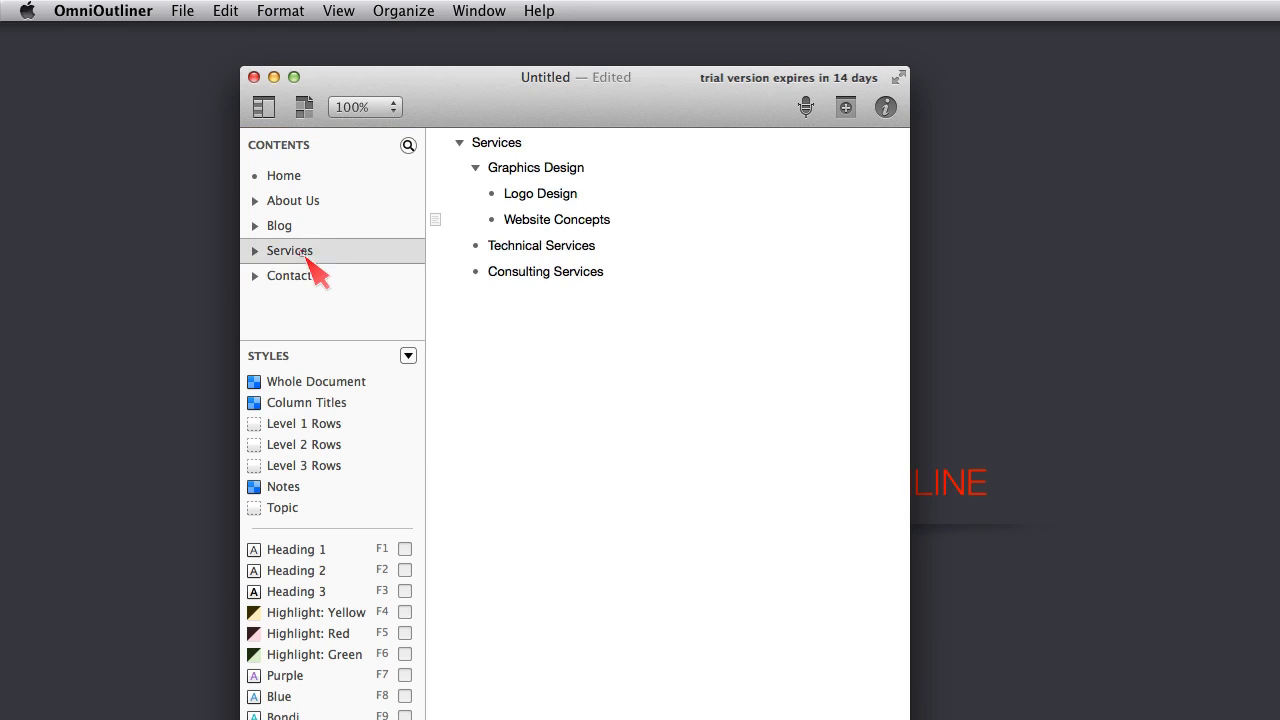
pyautogui.click(256, 252)
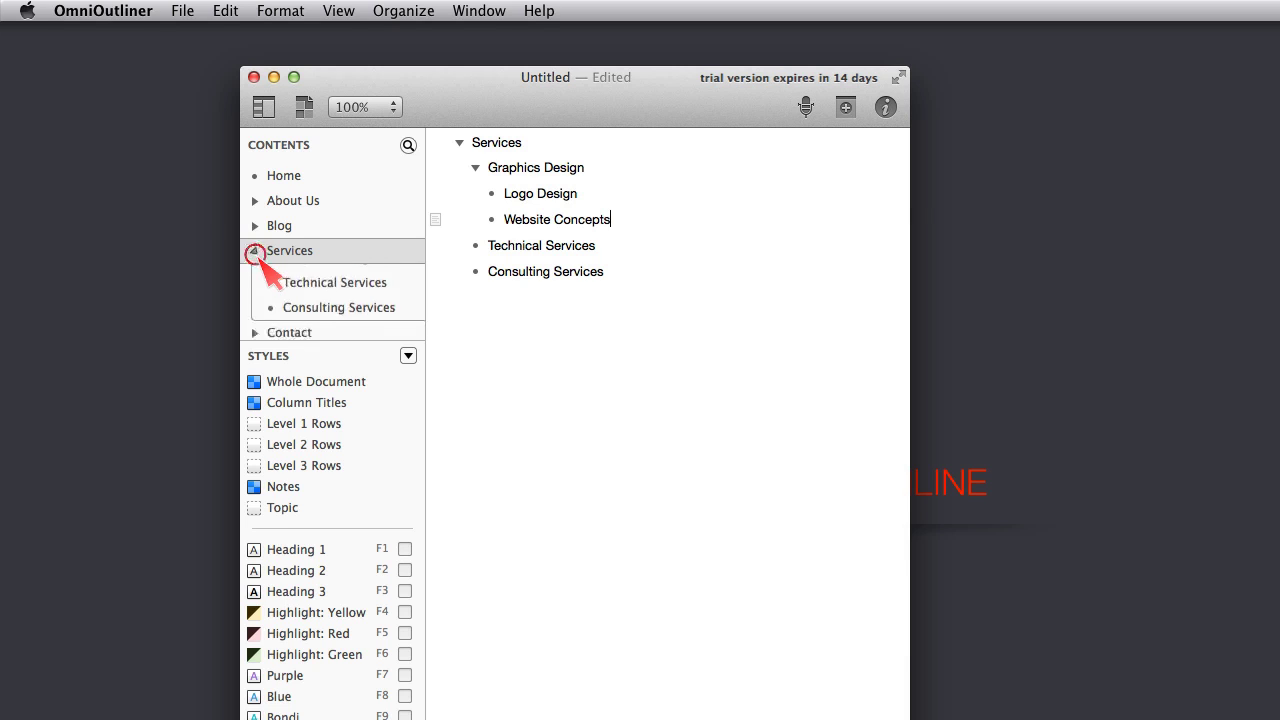
pyautogui.click(310, 279)
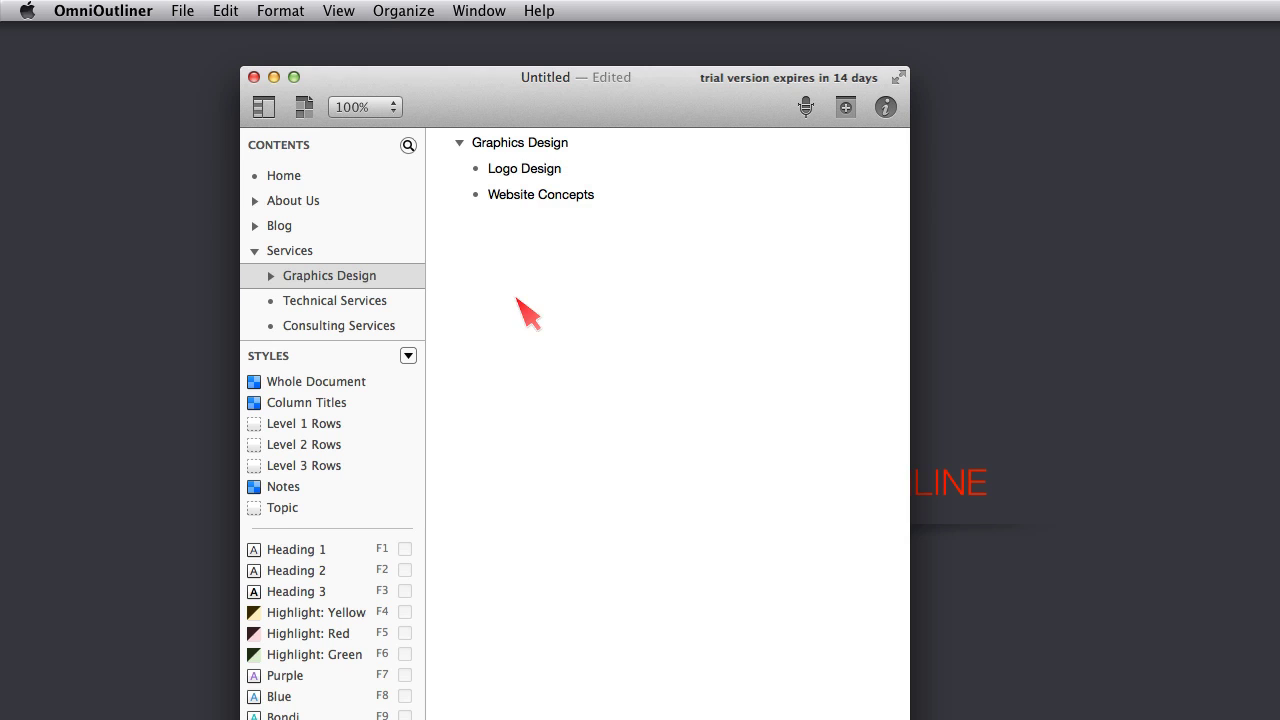
pyautogui.click(280, 146)
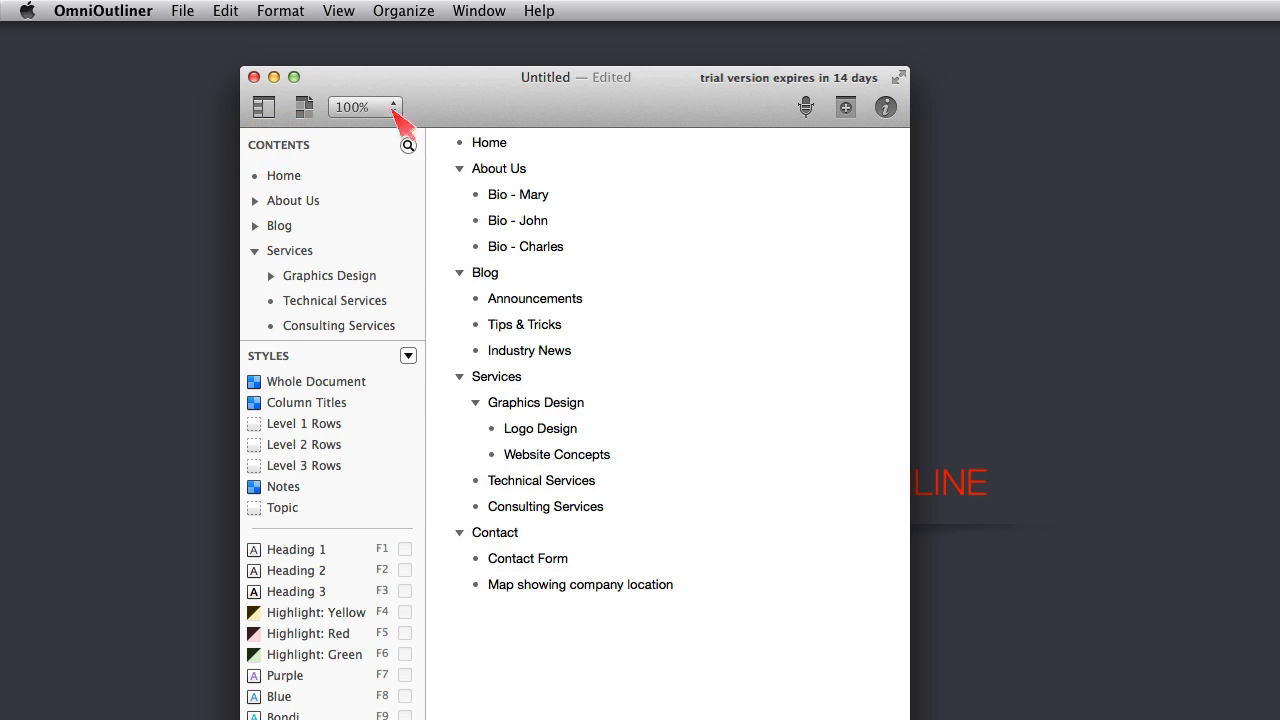
pyautogui.click(340, 12)
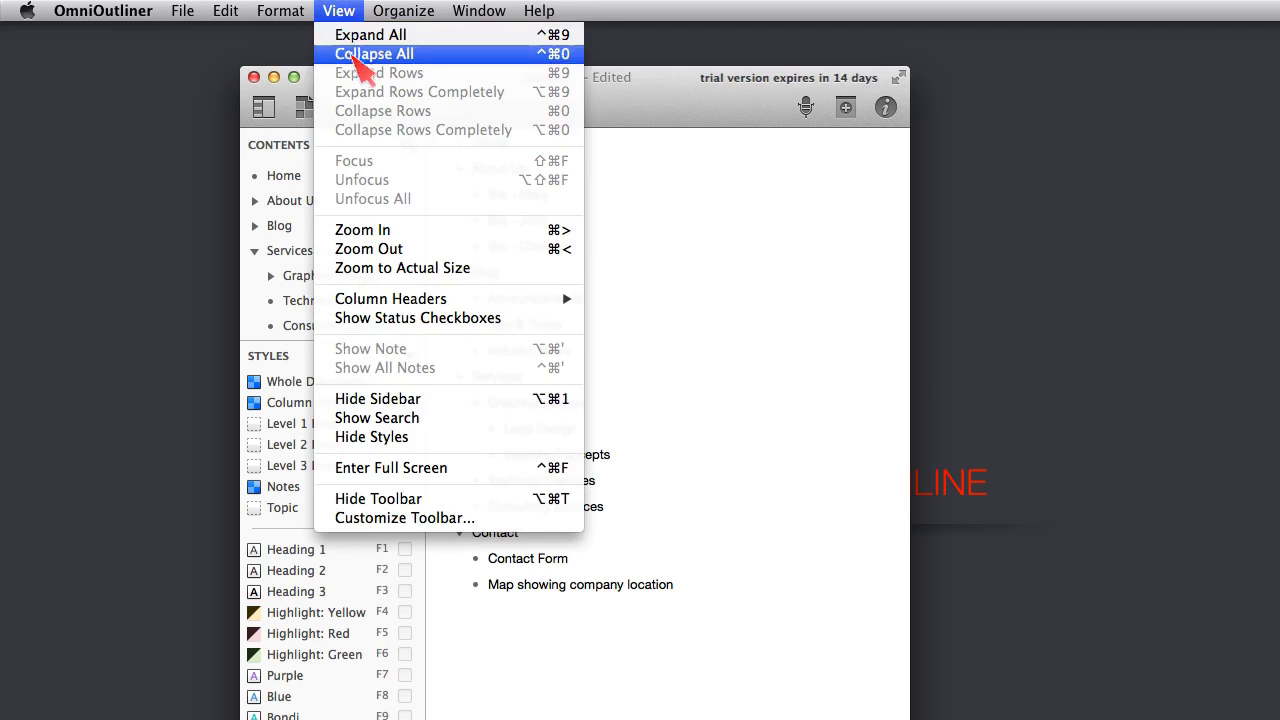
pyautogui.click(355, 57)
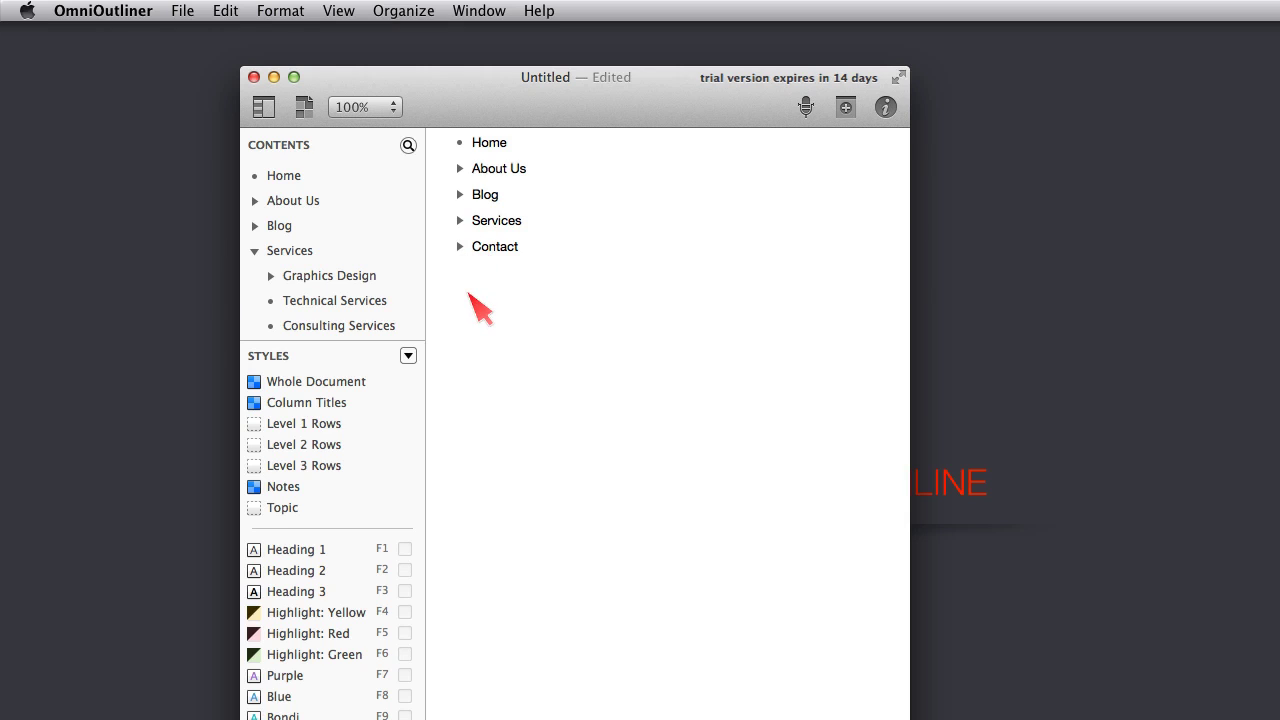
pyautogui.click(340, 12)
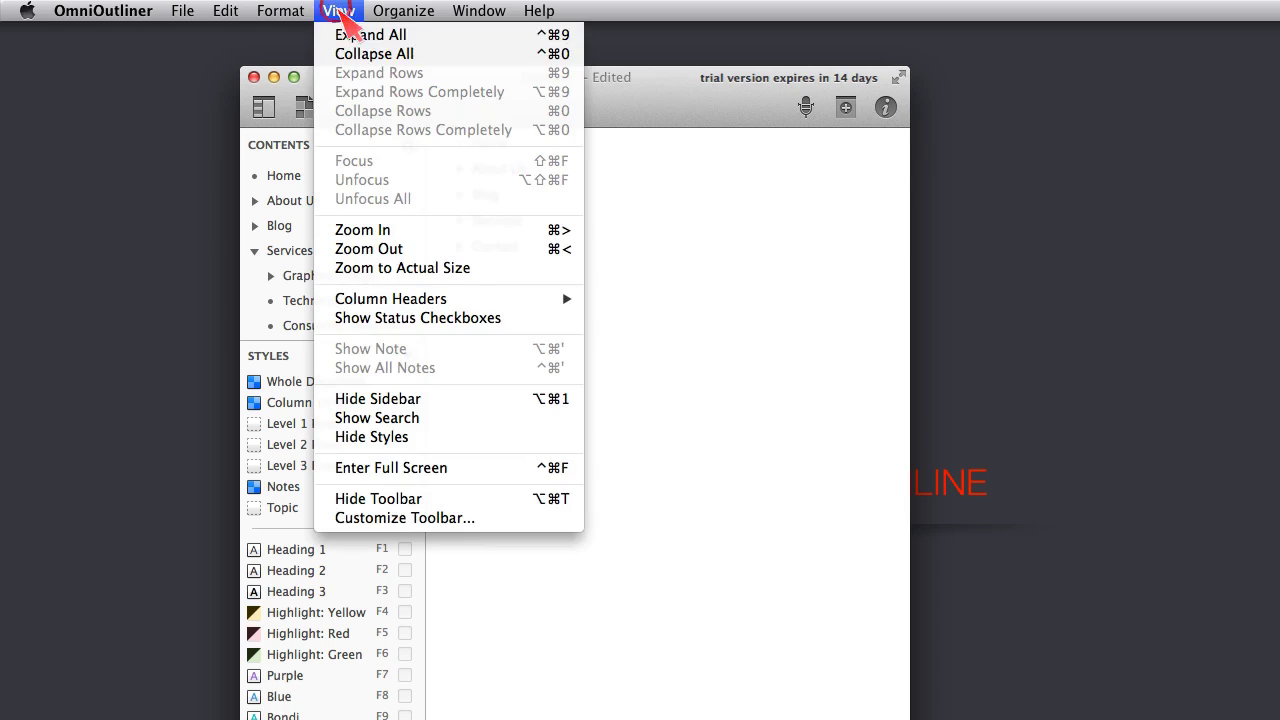
pyautogui.click(352, 36)
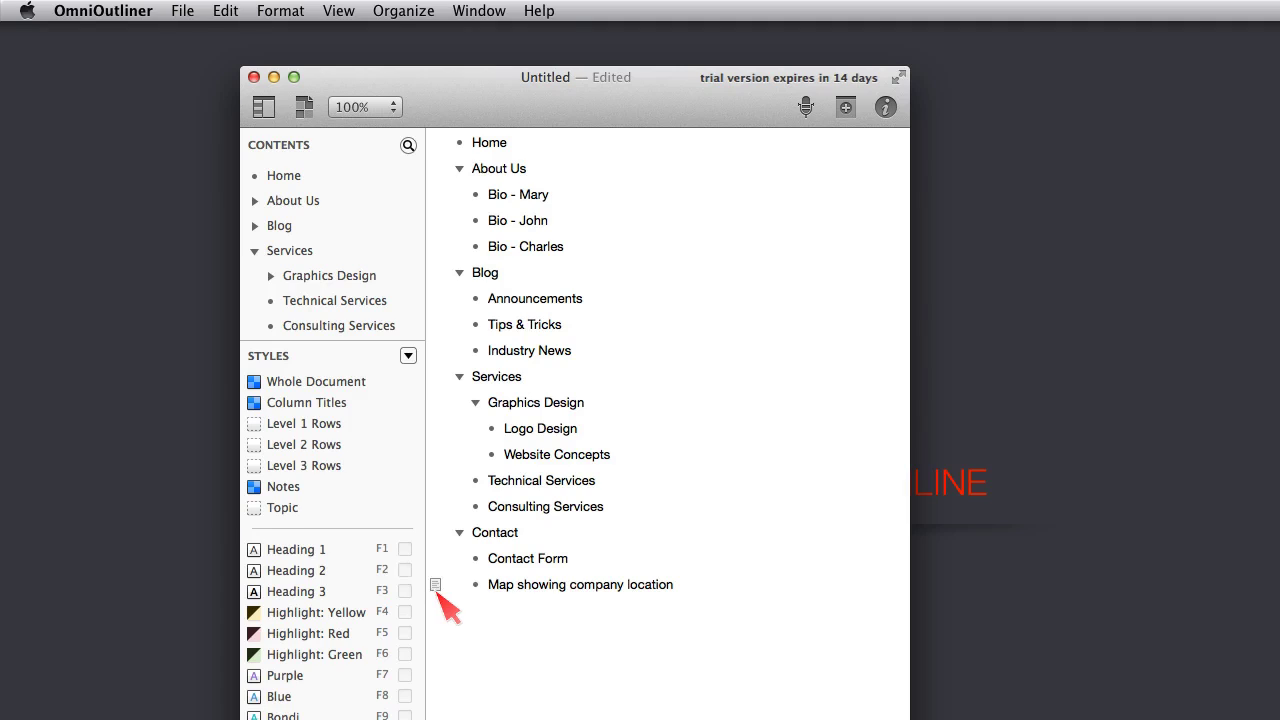
# Step: Paste a note on Map showing company location requesting an interactive, zoomable map with directions
pyautogui.click(436, 586)
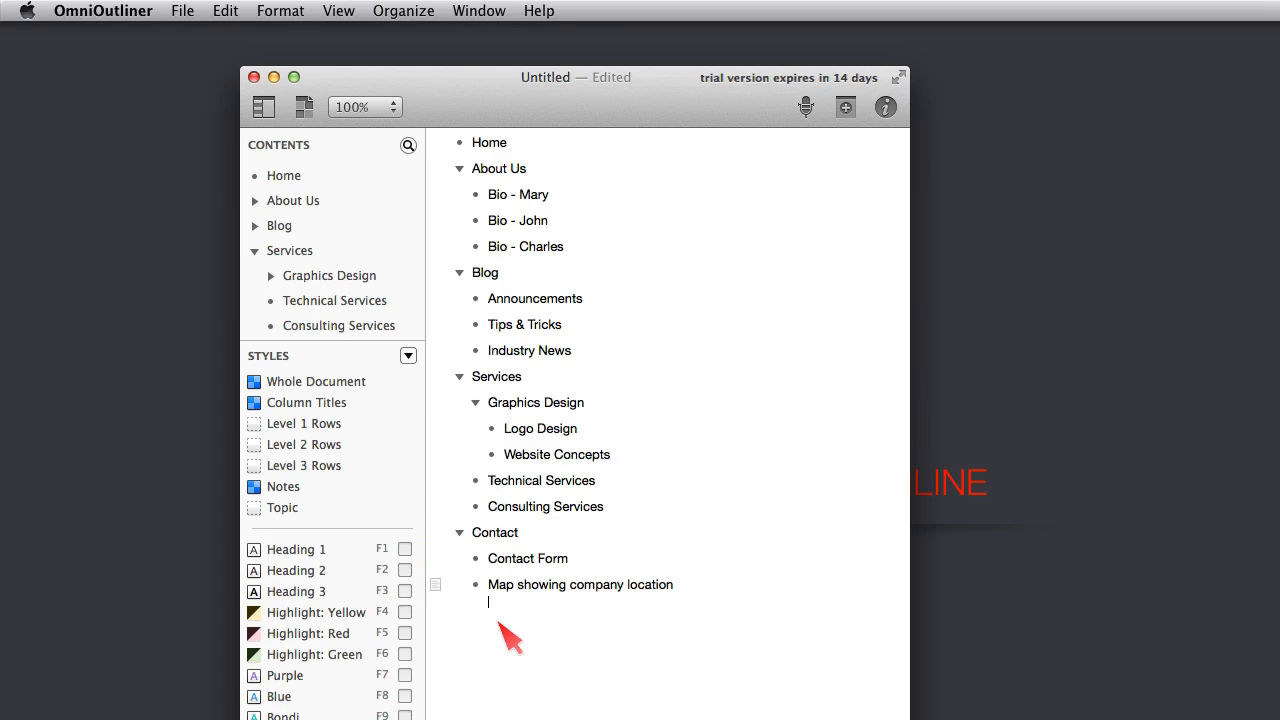
pyautogui.write('Make it an interactive map - that allows people to zoom in and out and enter their address so they can get directions.')
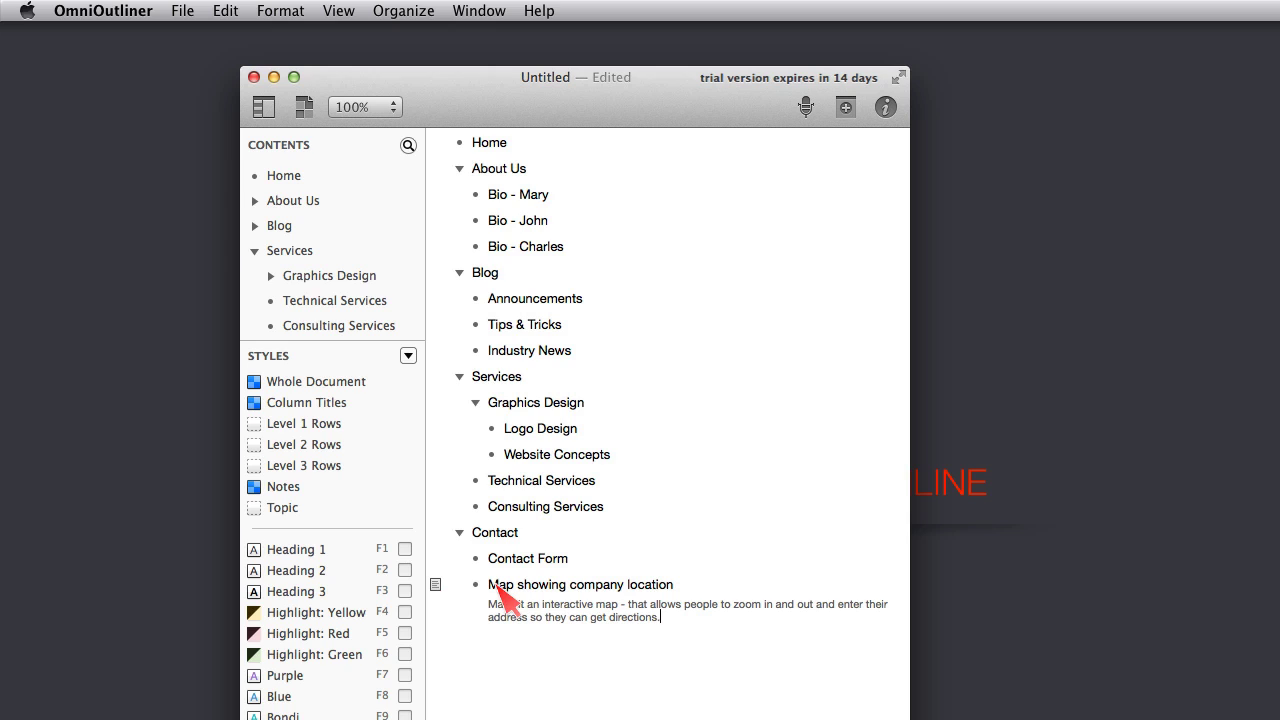
pyautogui.click(437, 588)
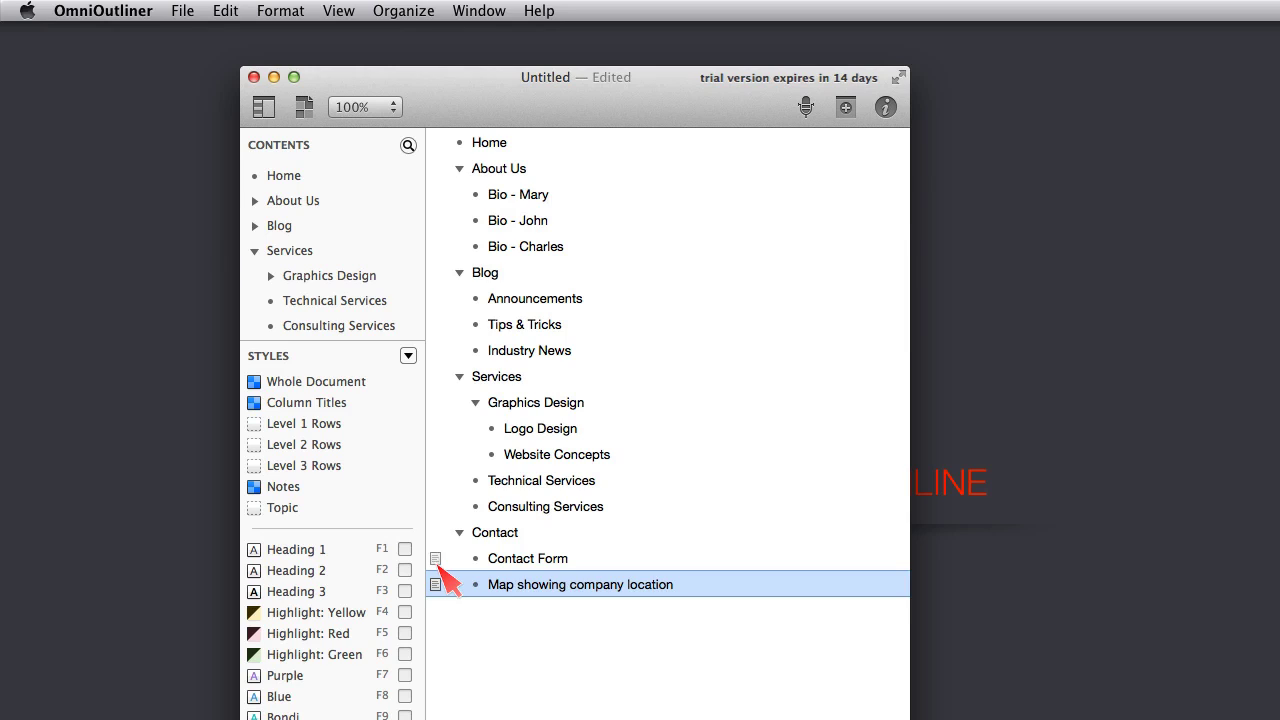
# Step: Record an audio note in the Contact Form row's note and play it back
pyautogui.click(436, 561)
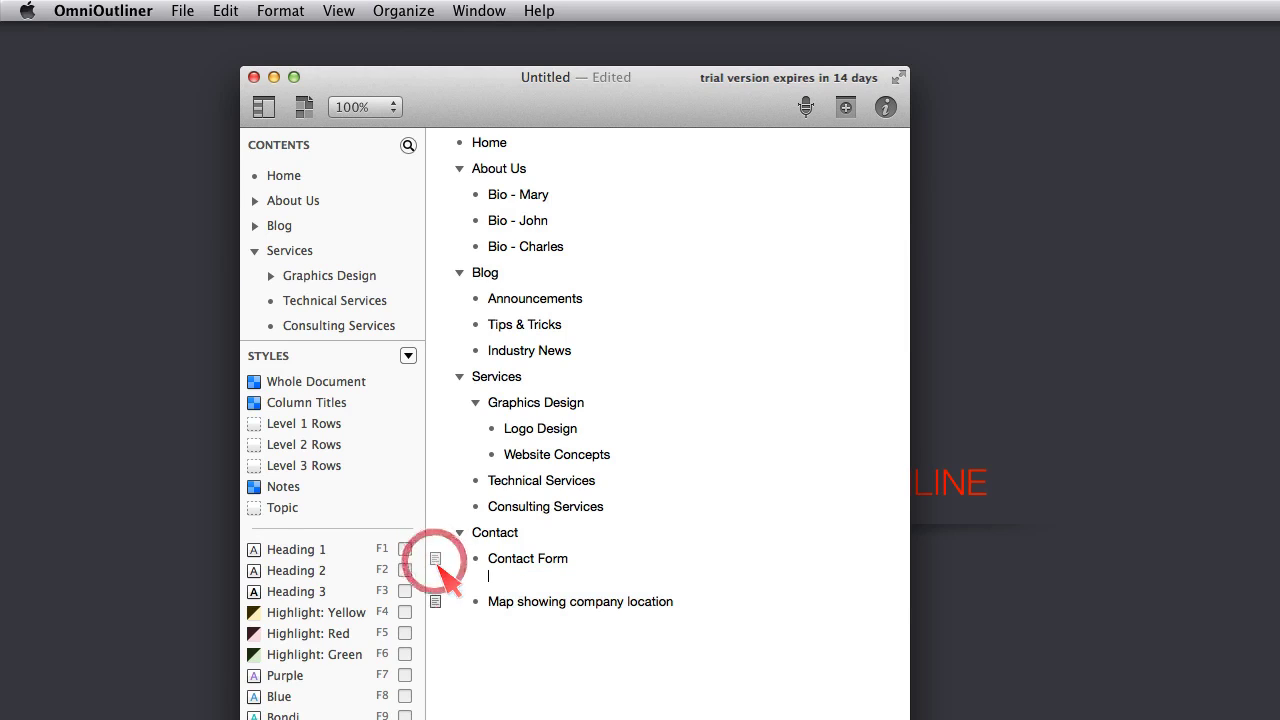
pyautogui.click(806, 108)
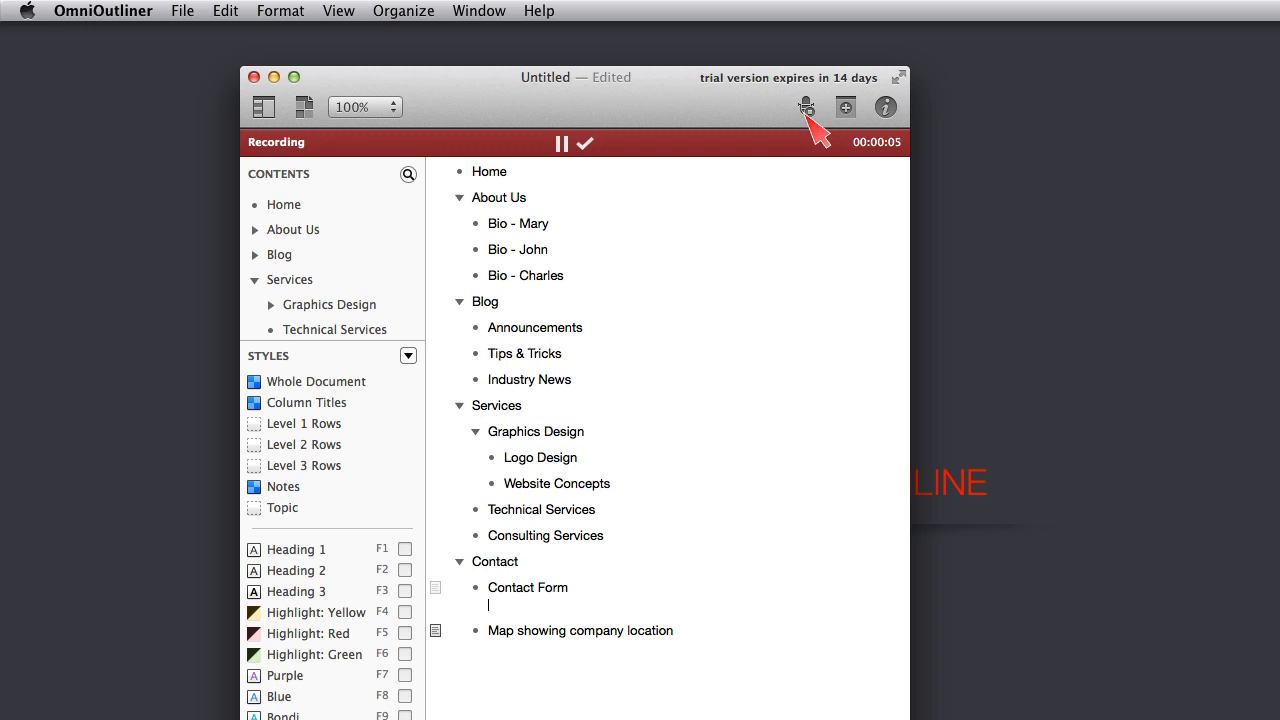
pyautogui.click(808, 113)
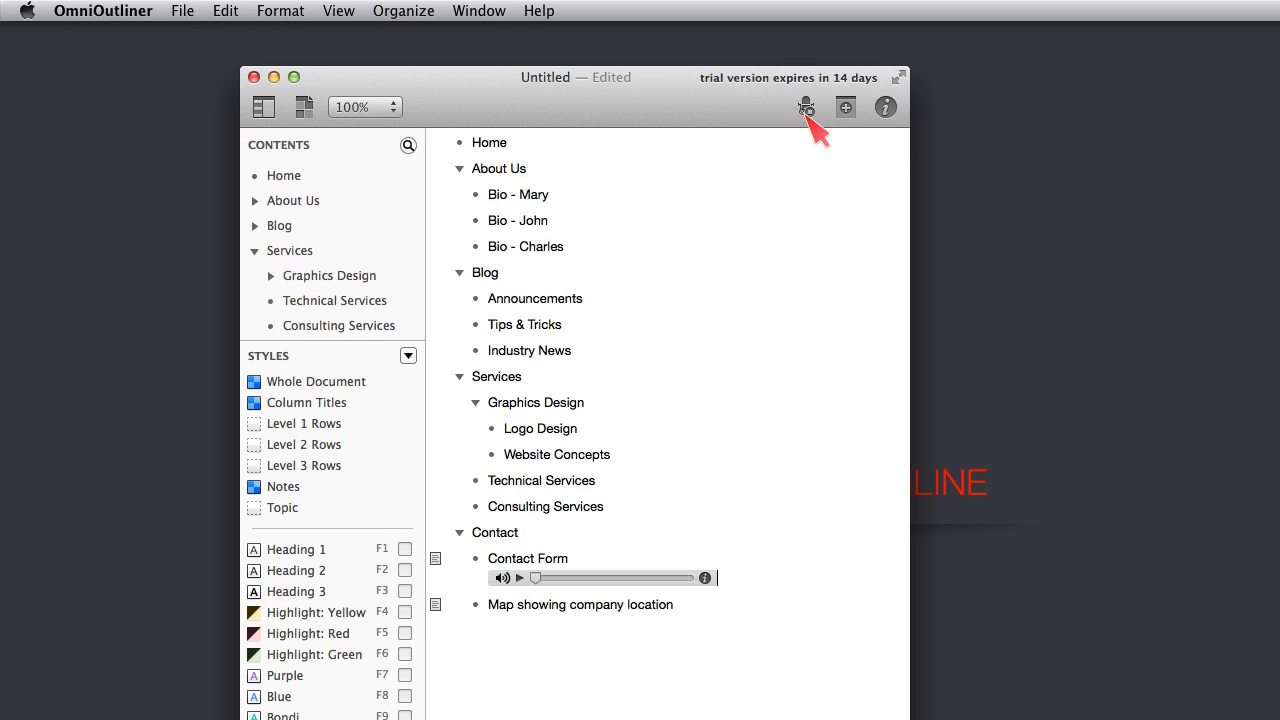
pyautogui.click(520, 578)
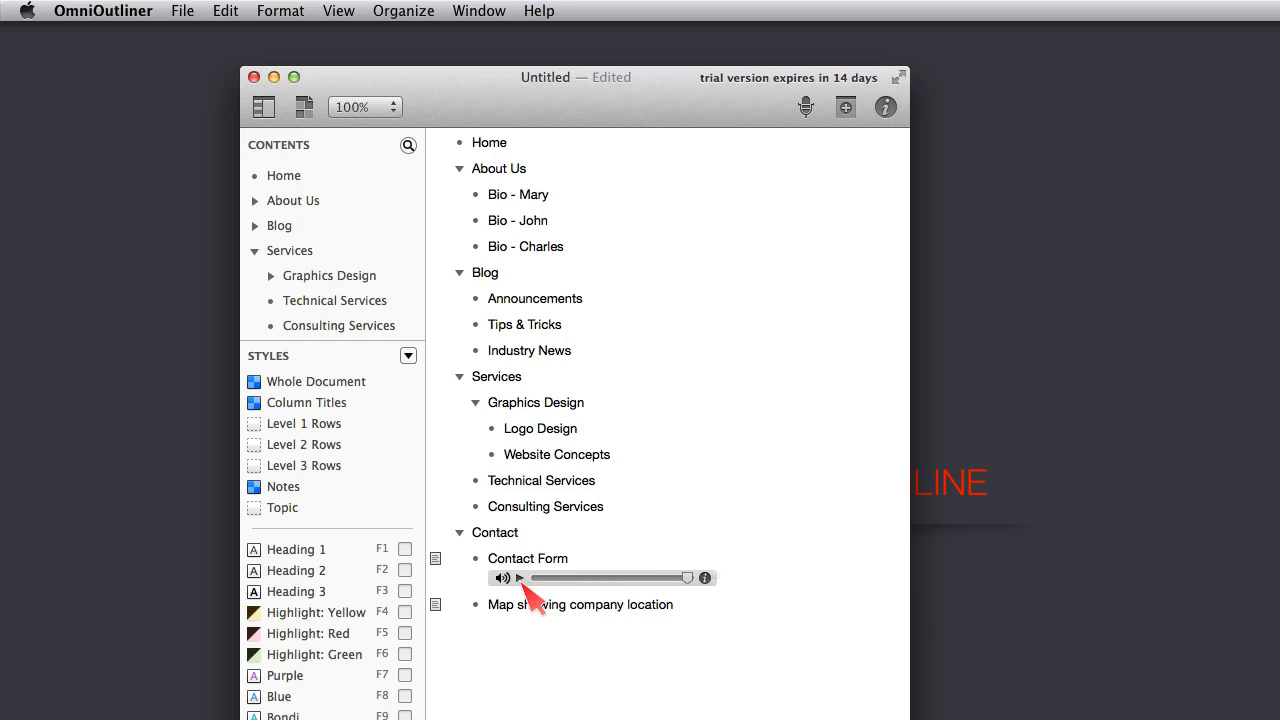
# Step: Drag the bio RTF file from the desktop into the first bio row's note under About Us
pyautogui.click(553, 196)
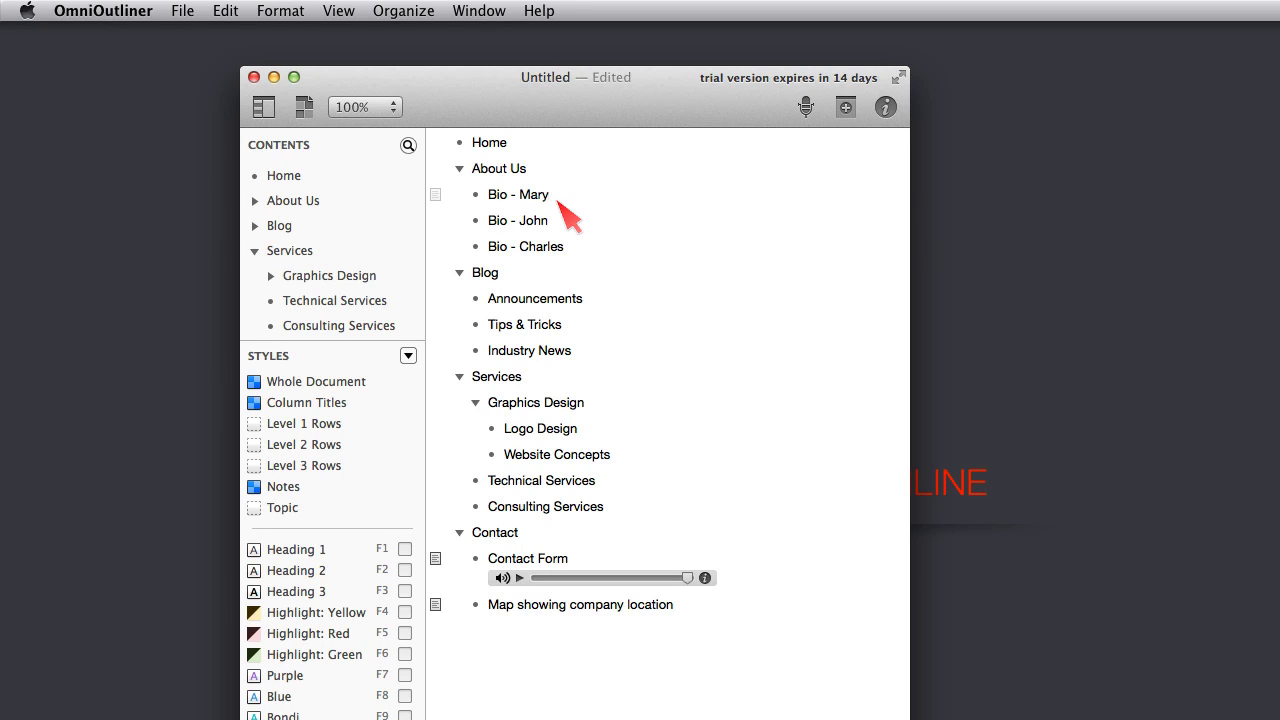
pyautogui.click(436, 195)
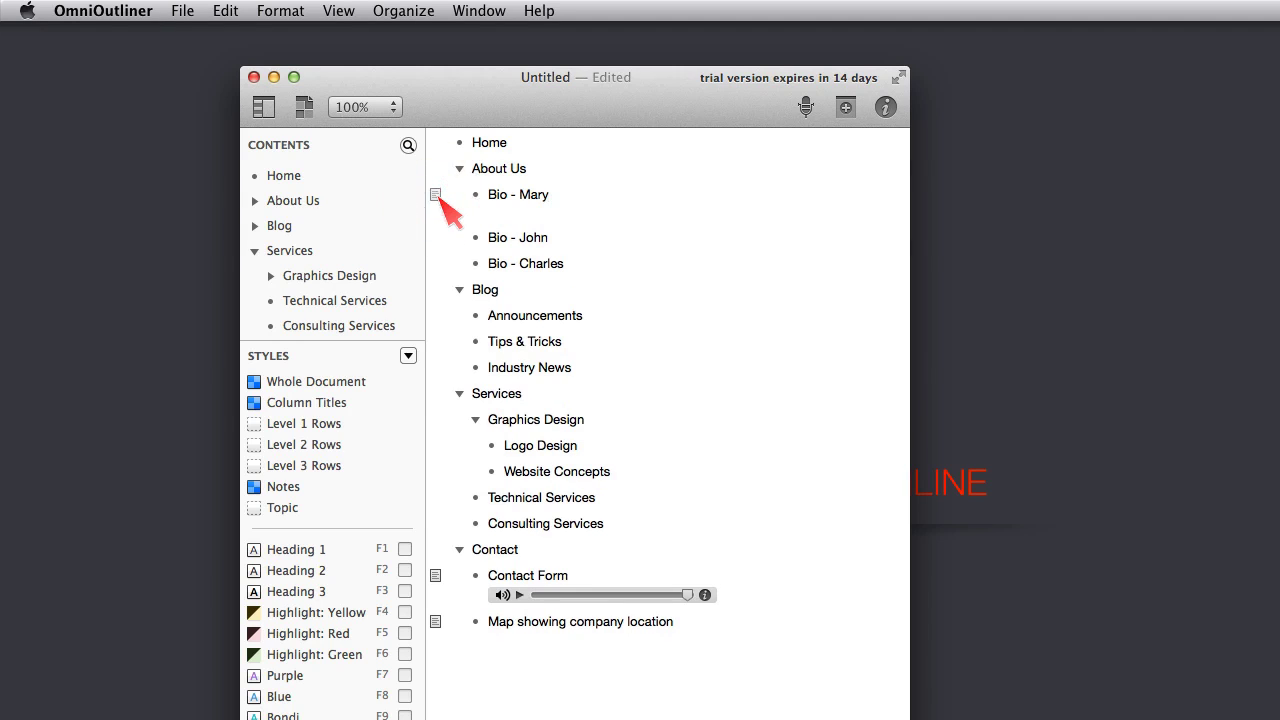
pyautogui.click(1241, 70)
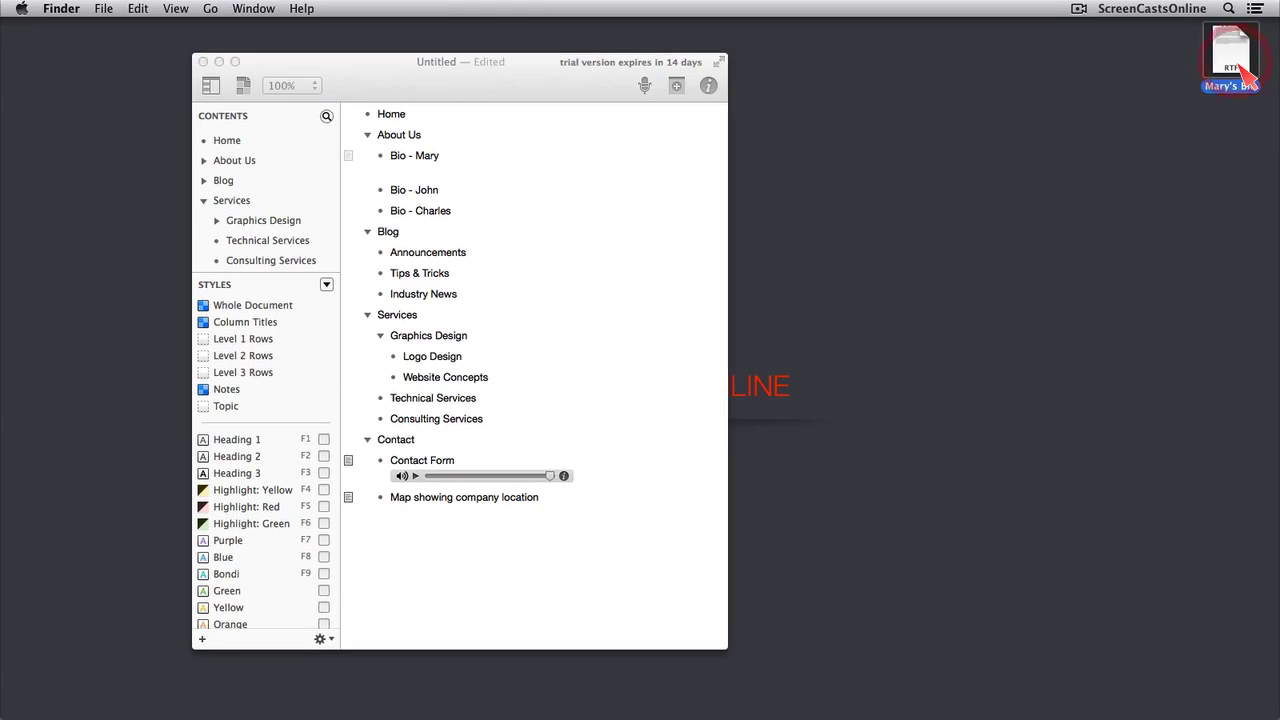
pyautogui.moveTo(1241, 70); pyautogui.dragTo(460, 177)
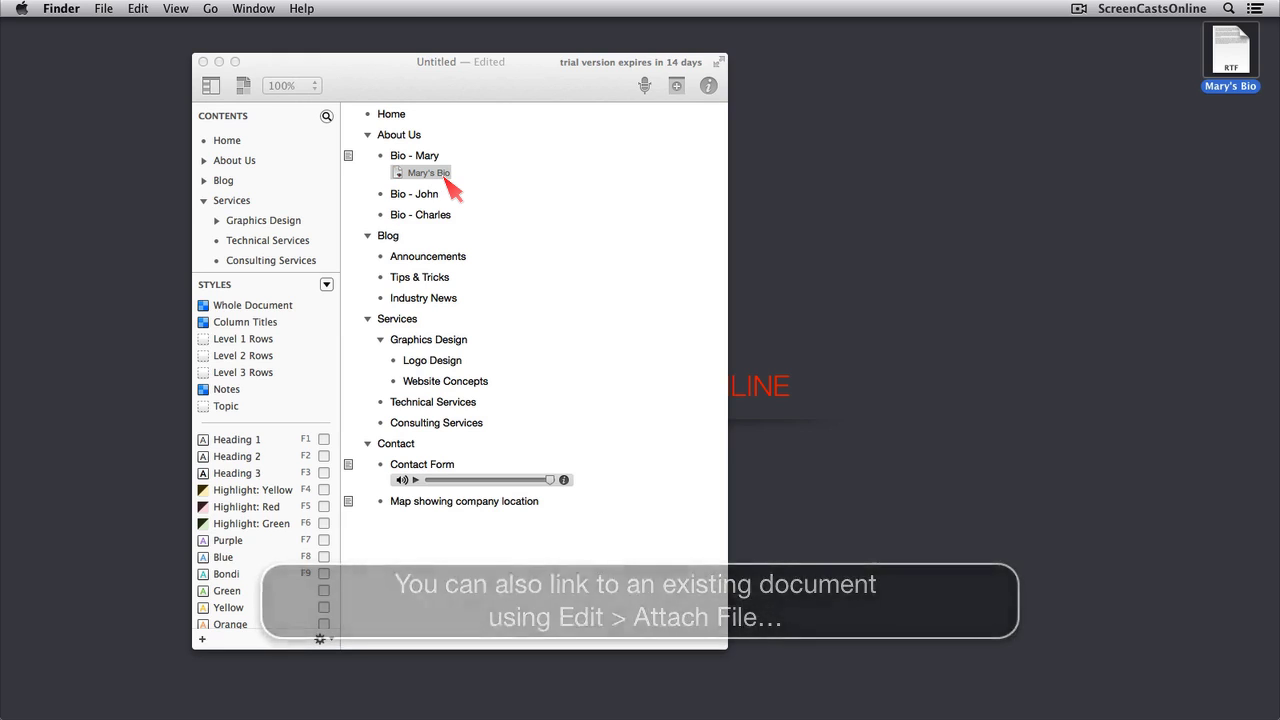
pyautogui.click(652, 260)
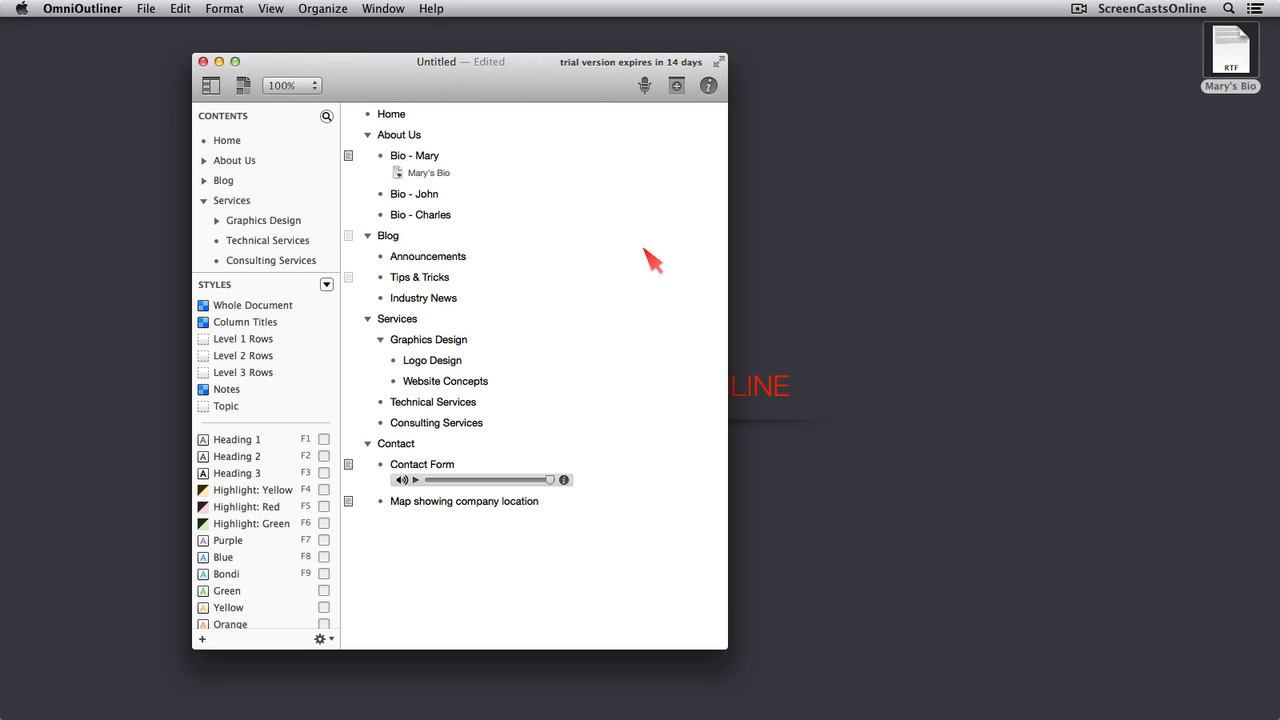
# Step: Save the outline with Cmd+S under the name 'Website' in Documents
pyautogui.press('super+s')
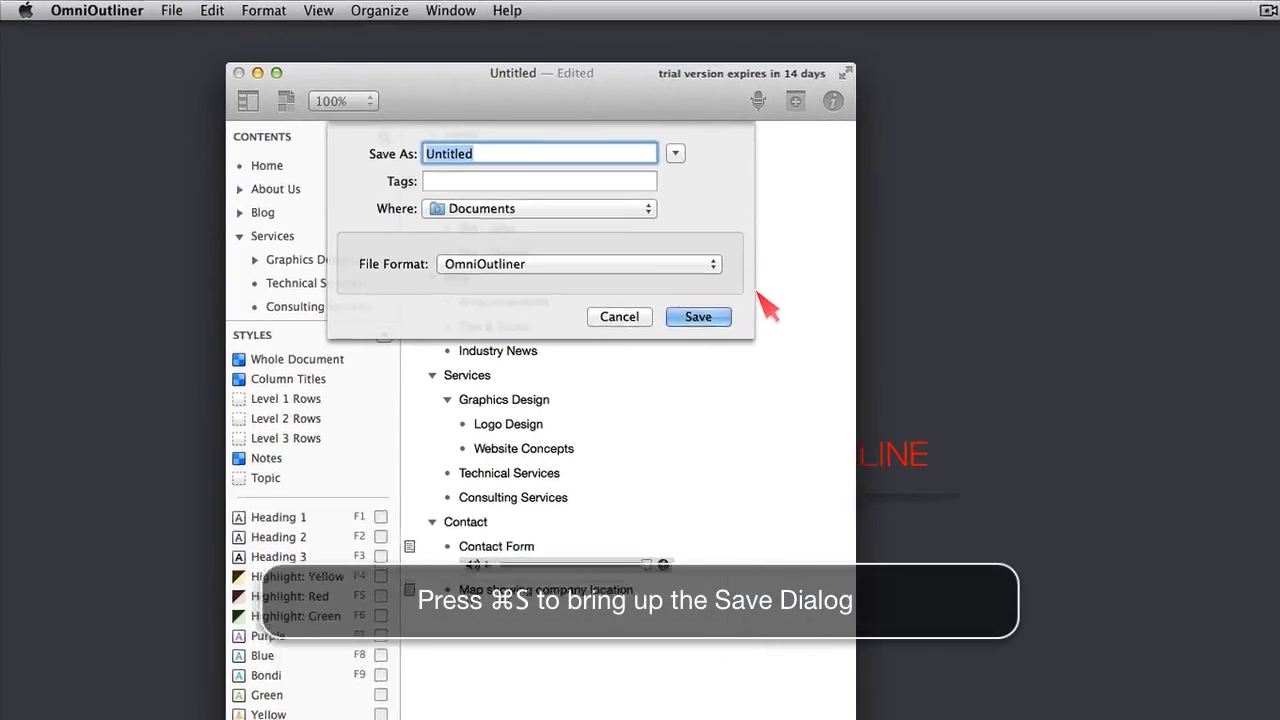
pyautogui.write('Website')
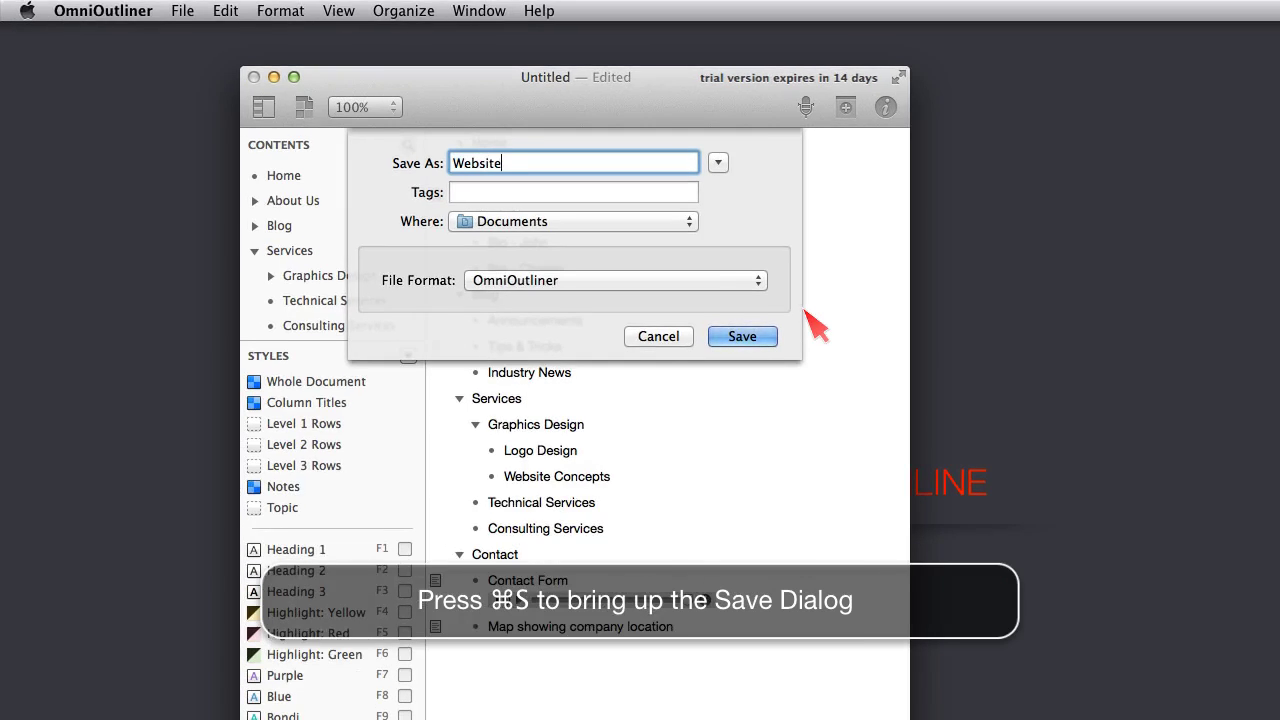
pyautogui.click(746, 338)
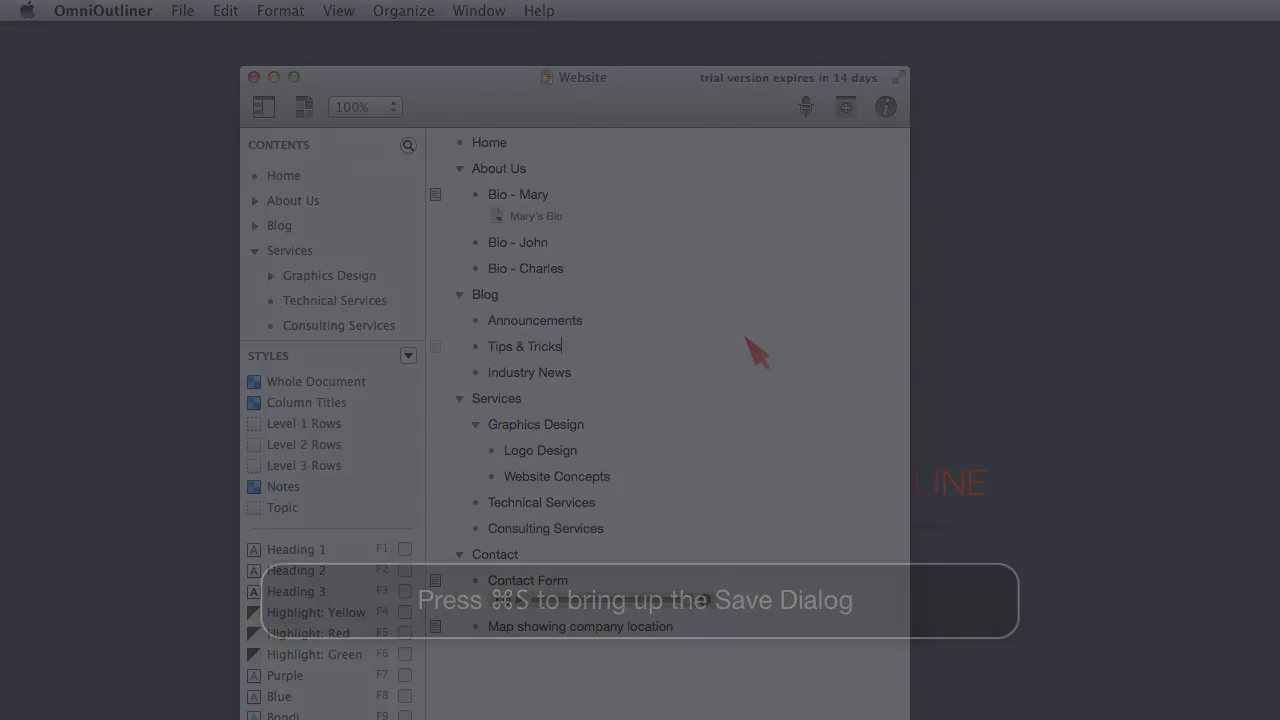